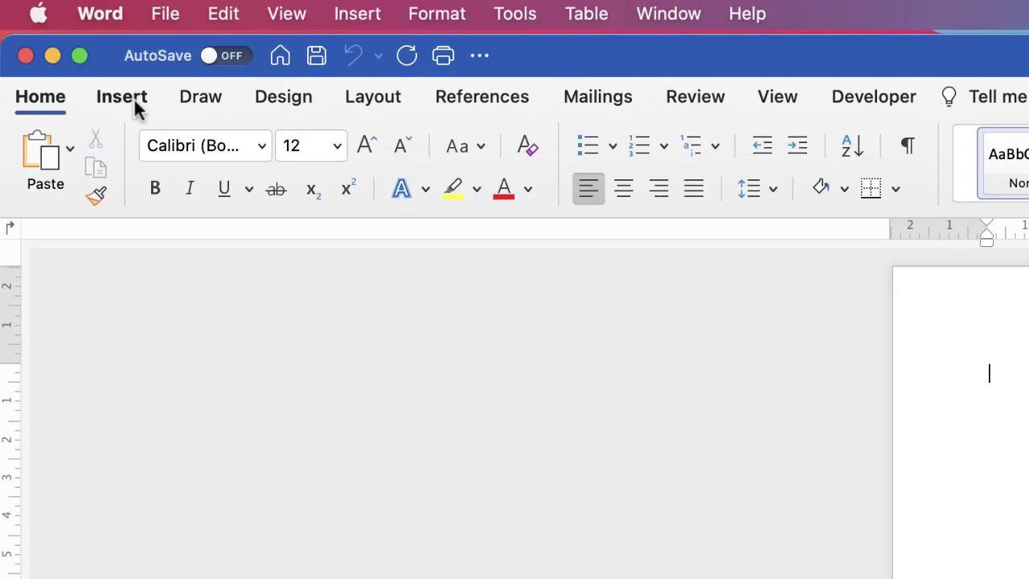
click(56, 42)
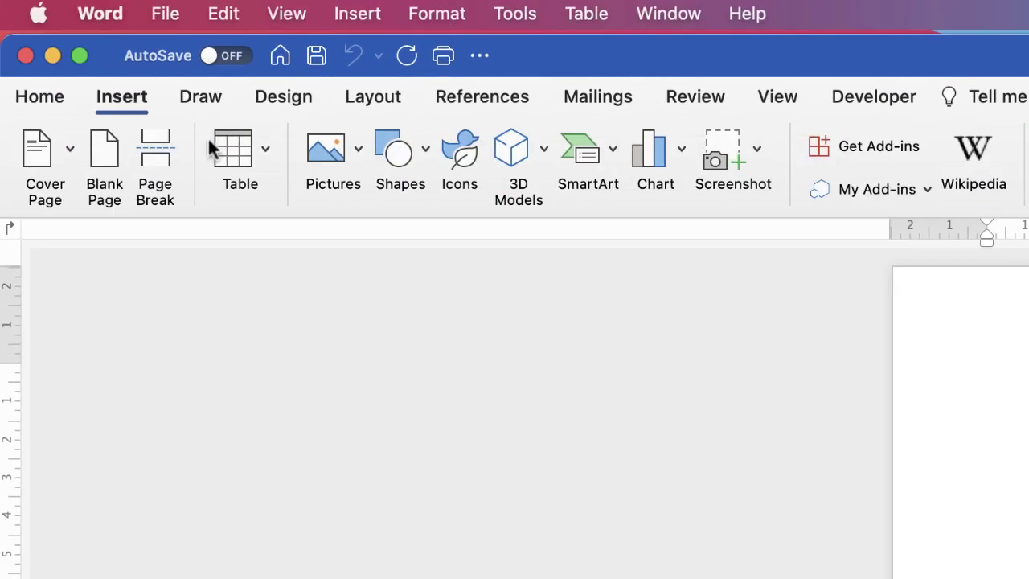
click(264, 153)
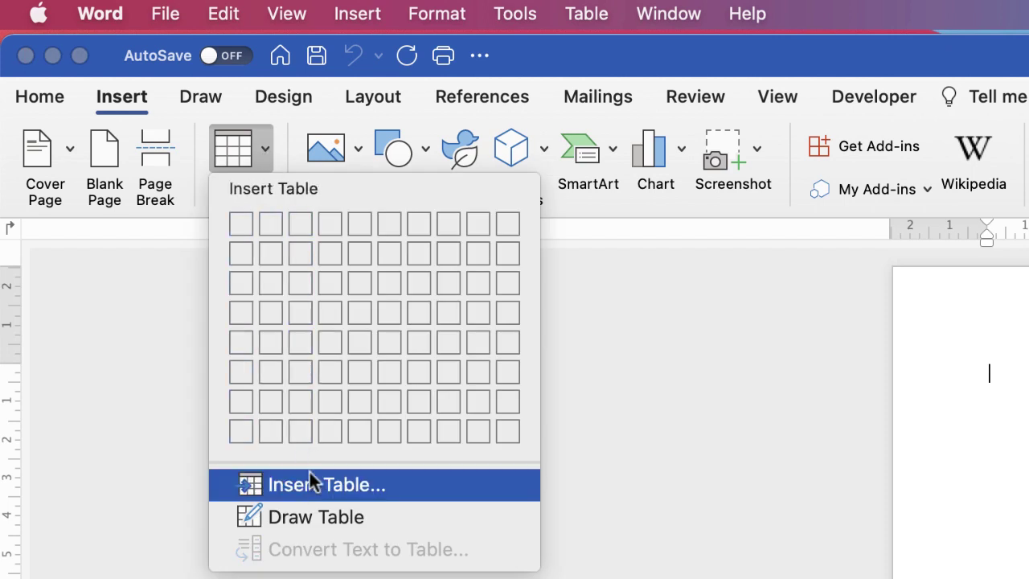
click(329, 487)
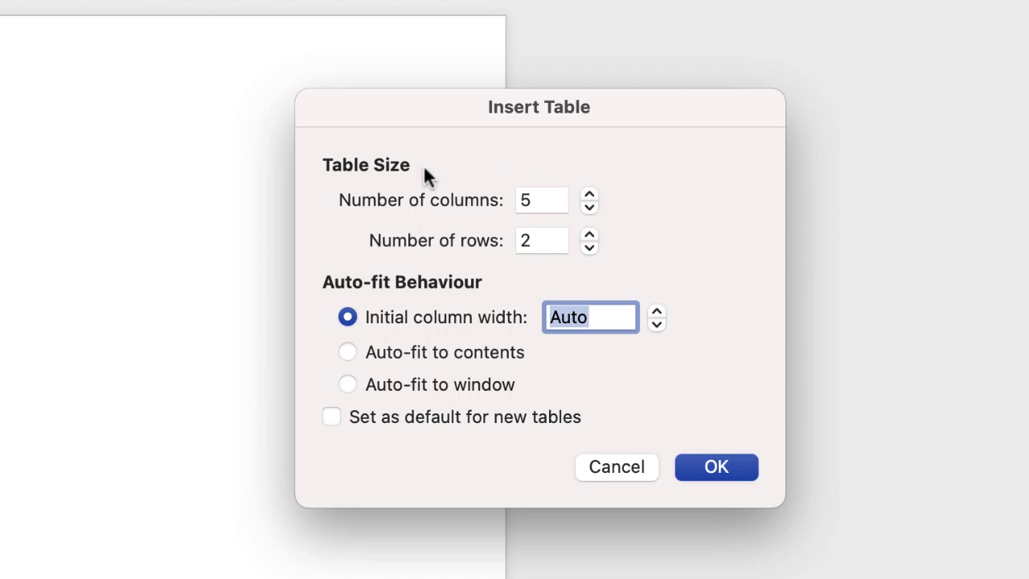
click(626, 467)
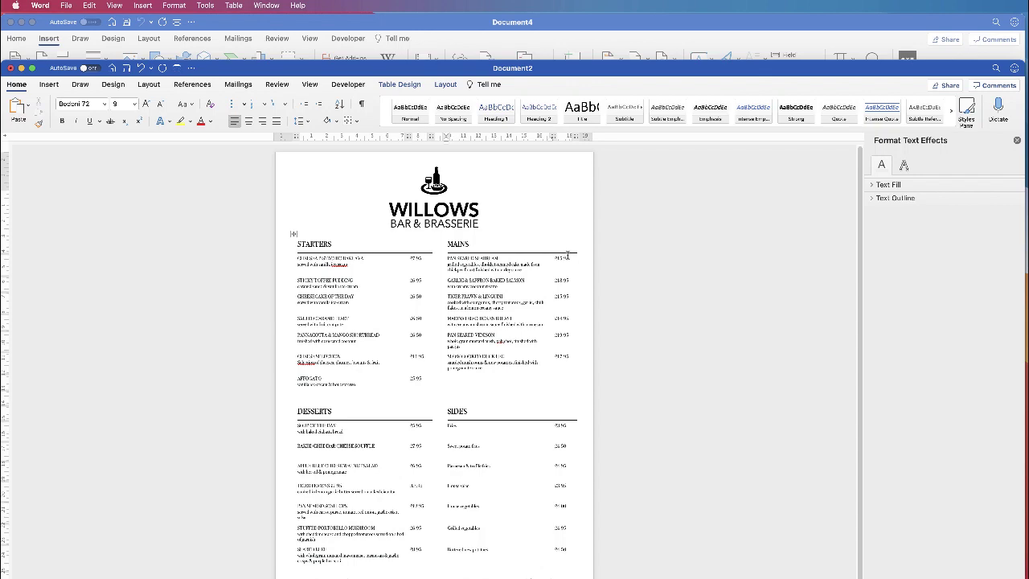
- Insert a table with 5 columns and 17 rows in the blank Document4
click(255, 17)
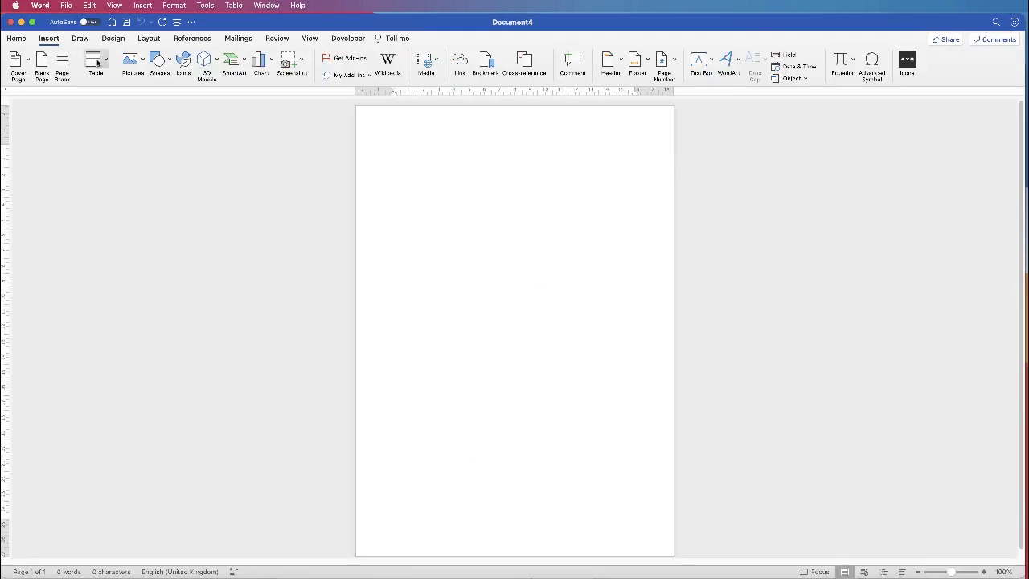
click(104, 64)
click(120, 190)
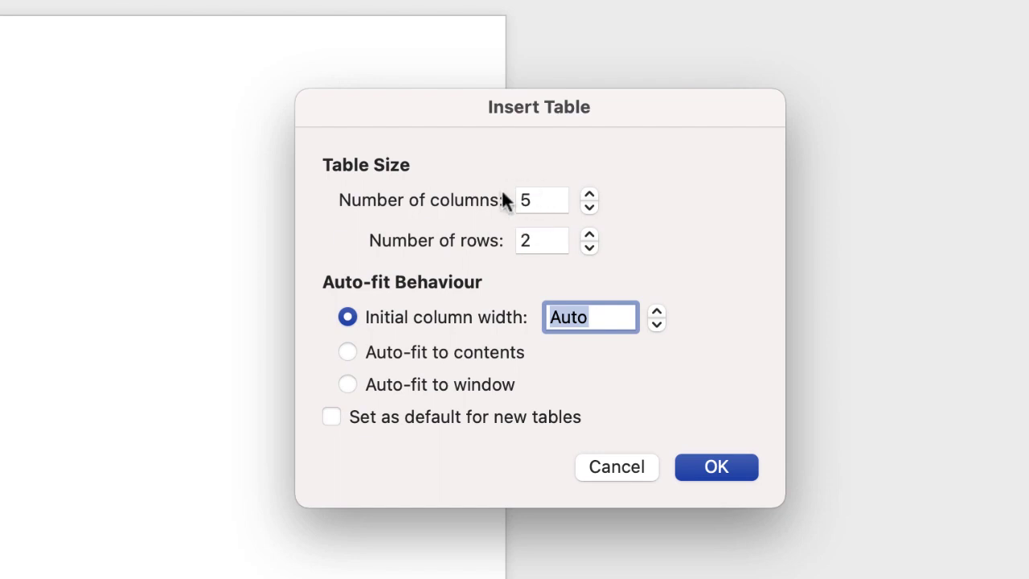
drag(532, 240, 507, 258)
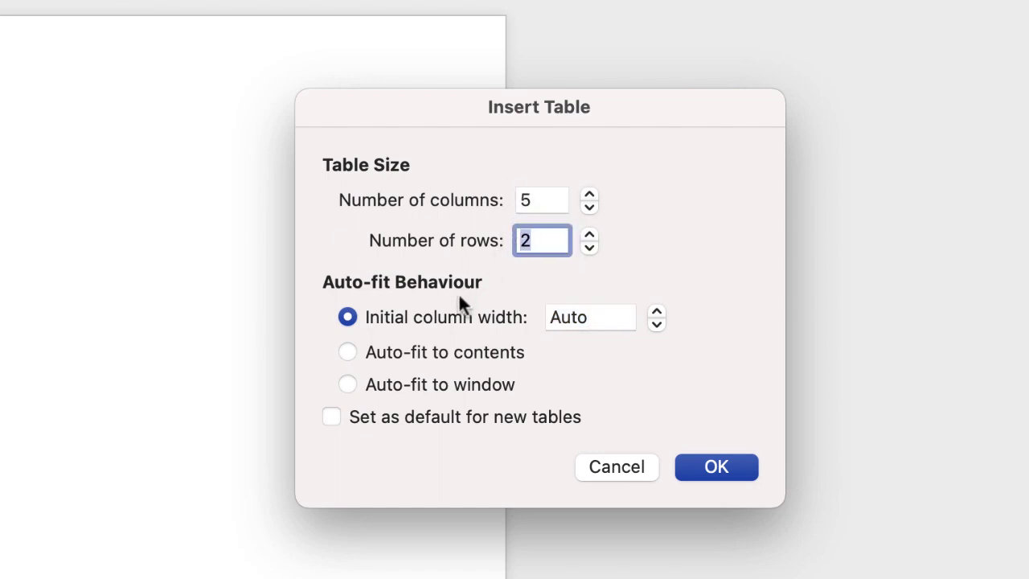
text(17)
key(Return)
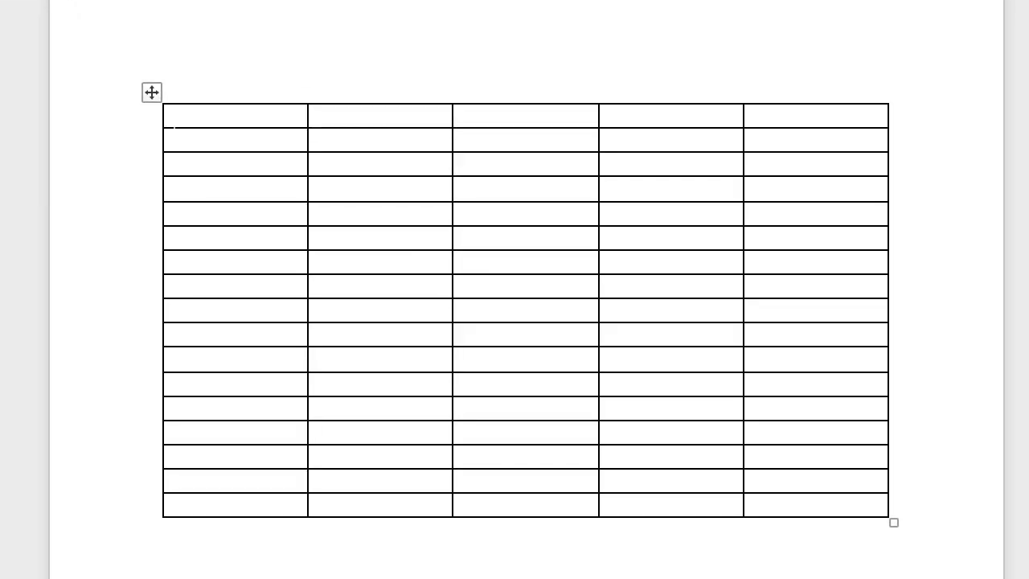
- Add four blank lines above the table and place the cursor in its first row
key(Return)
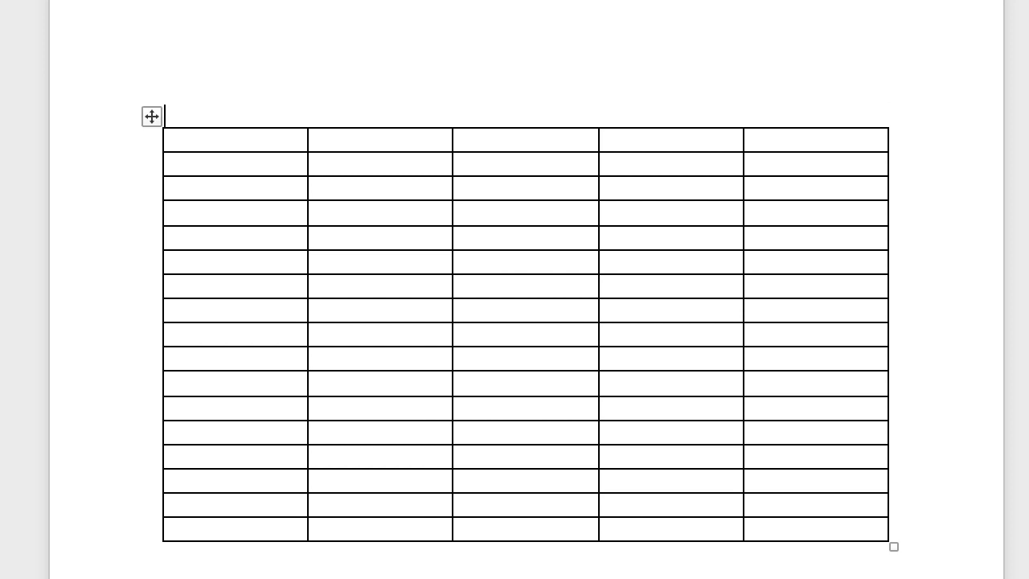
key(Return)
key(Return)
key(Return)
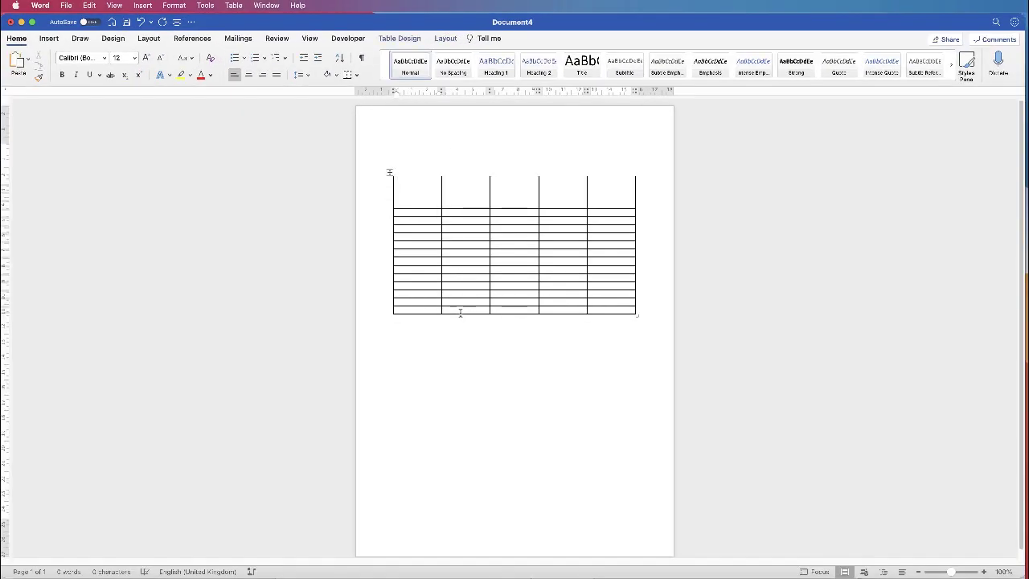
click(435, 180)
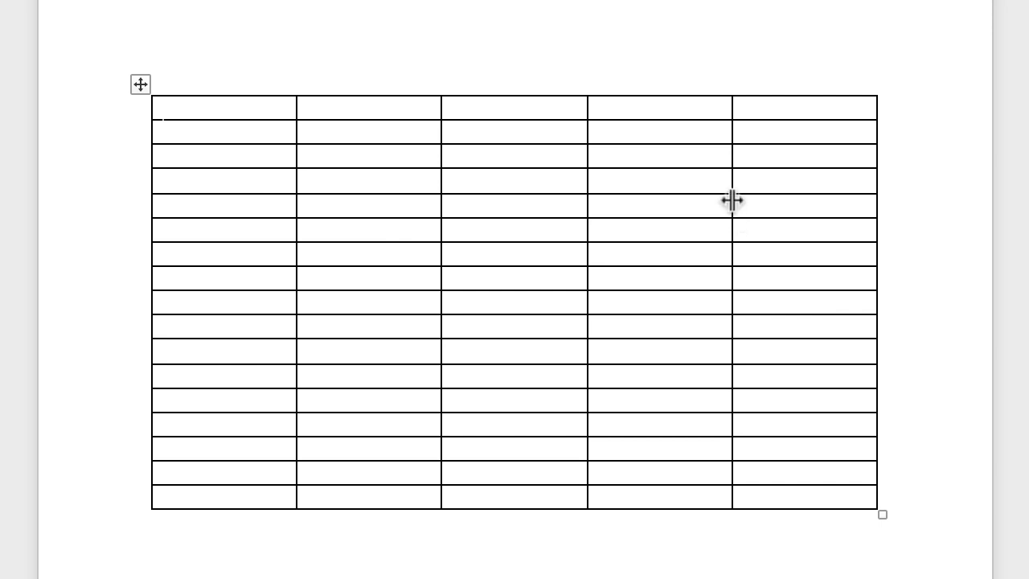
- Move the table's inner column borders so the first and fourth columns are wide and the second, third and fifth are narrow
drag(732, 204, 801, 218)
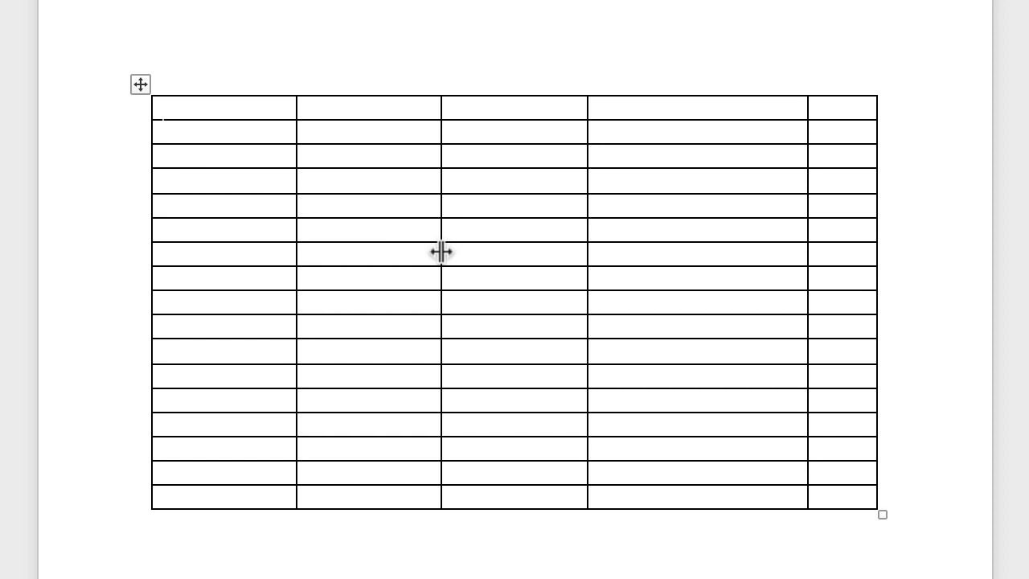
drag(441, 249, 517, 257)
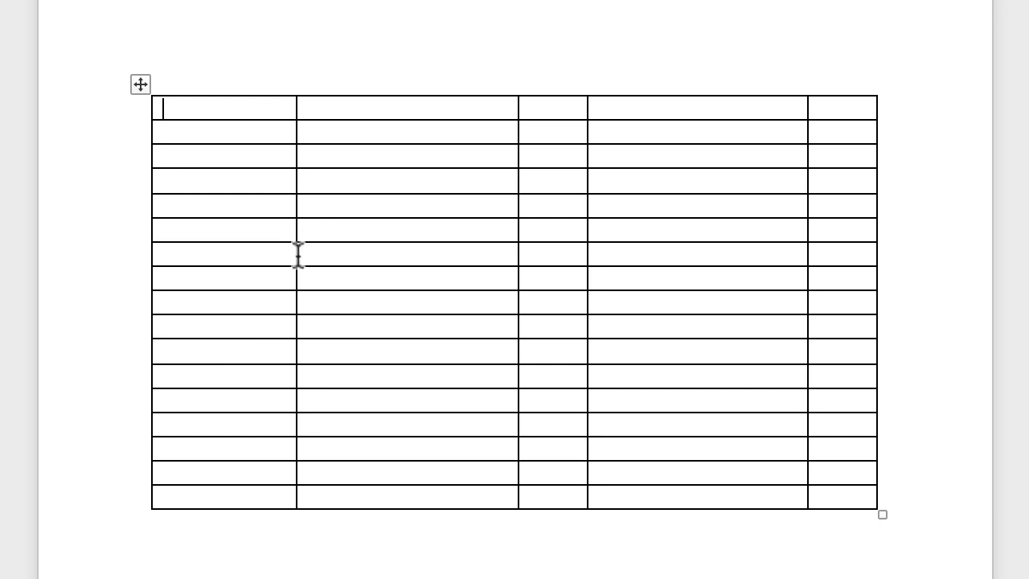
drag(297, 253, 441, 259)
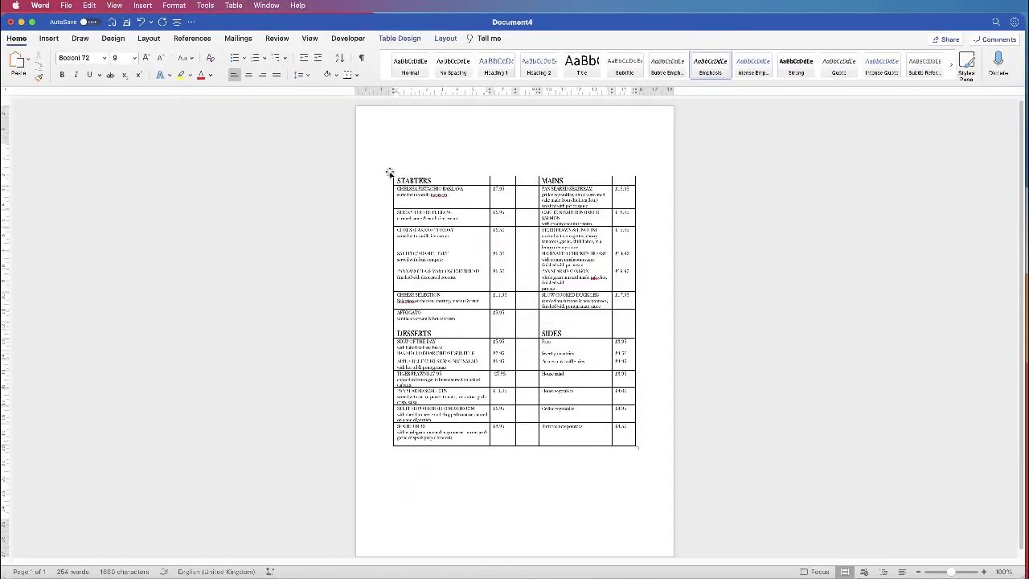
- Set the default top and bottom cell margins of the whole table to 0.15 cm
click(389, 173)
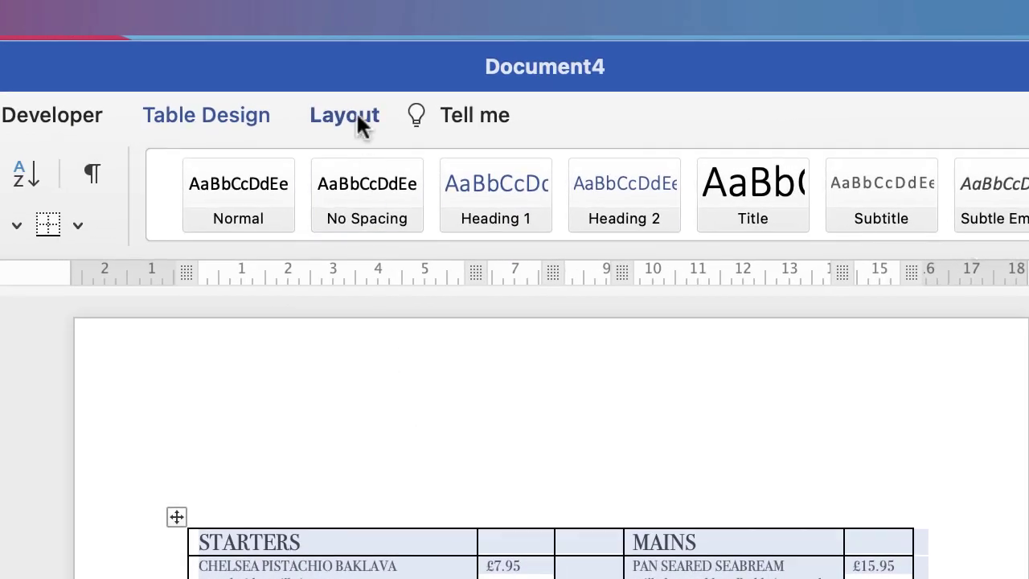
click(356, 122)
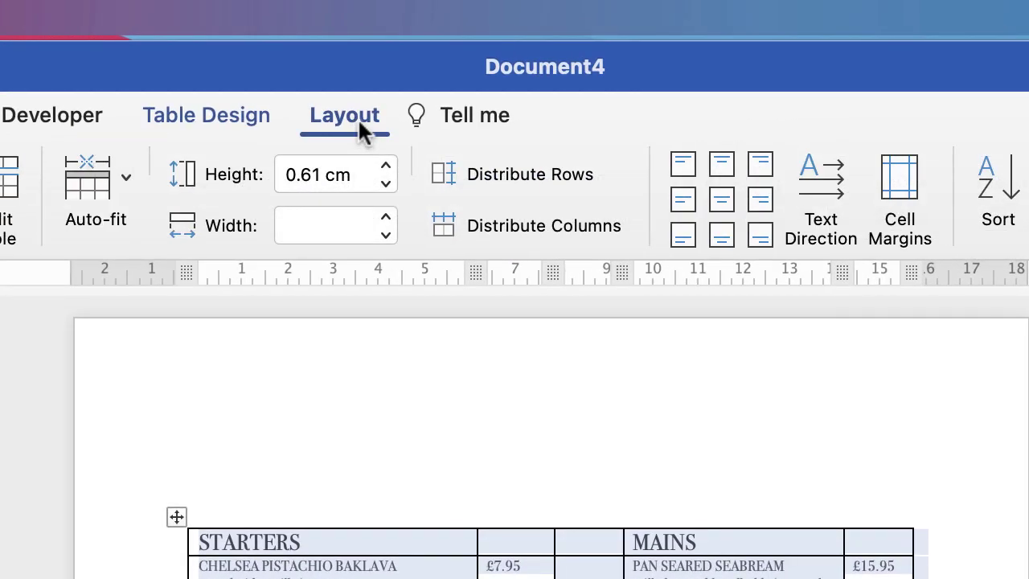
click(907, 193)
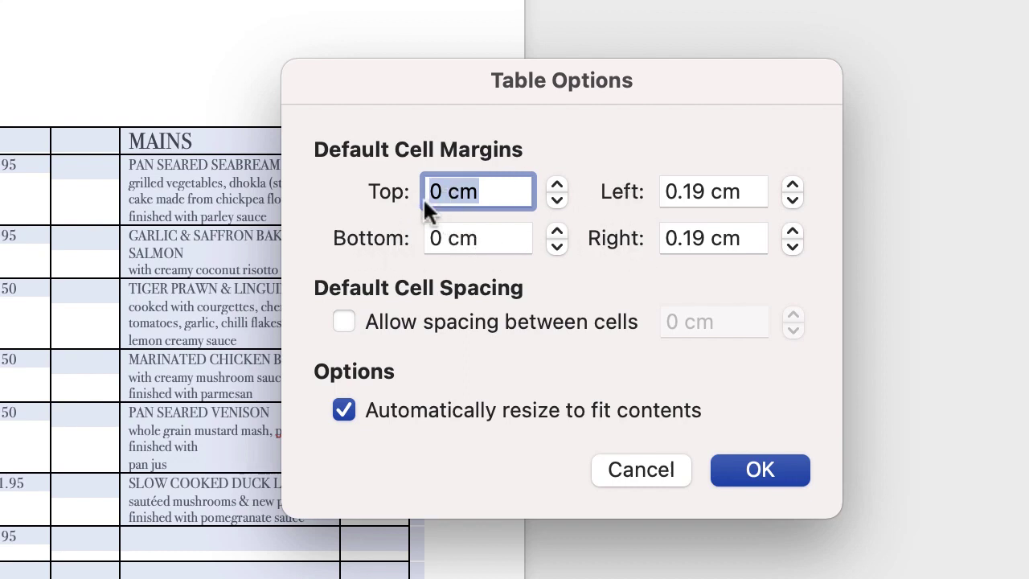
click(556, 185)
click(556, 184)
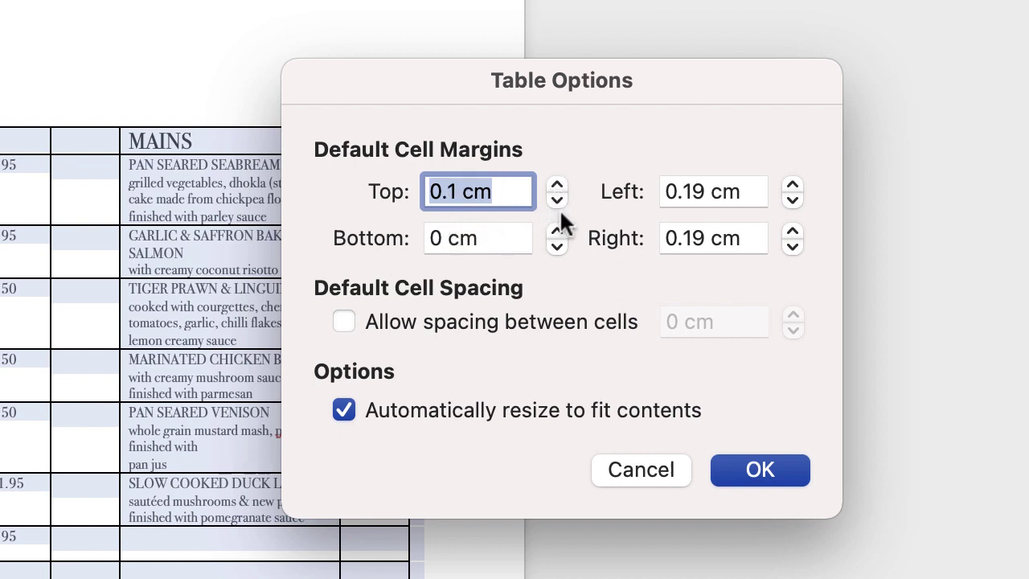
click(557, 184)
click(557, 231)
click(556, 231)
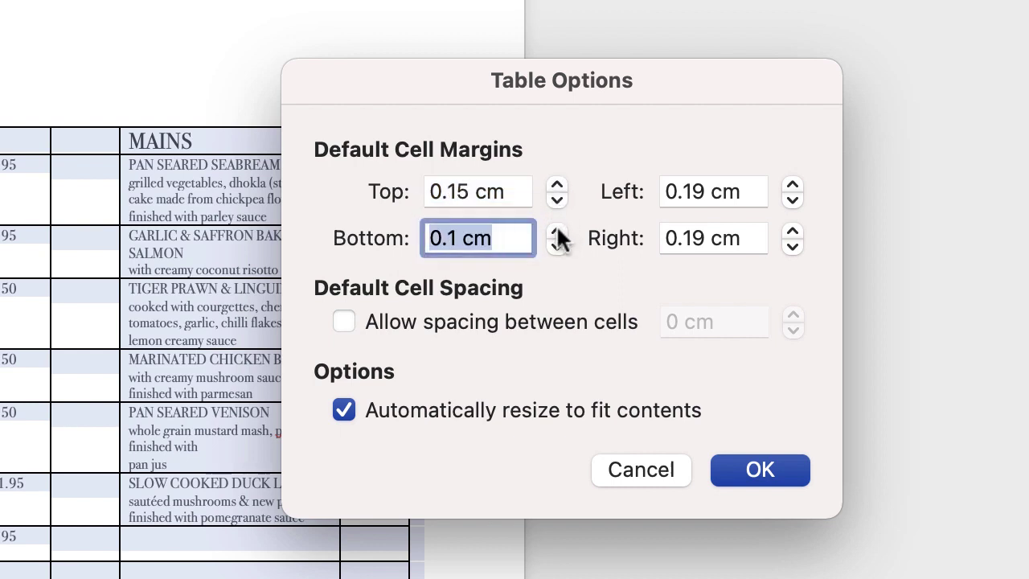
click(556, 231)
click(744, 468)
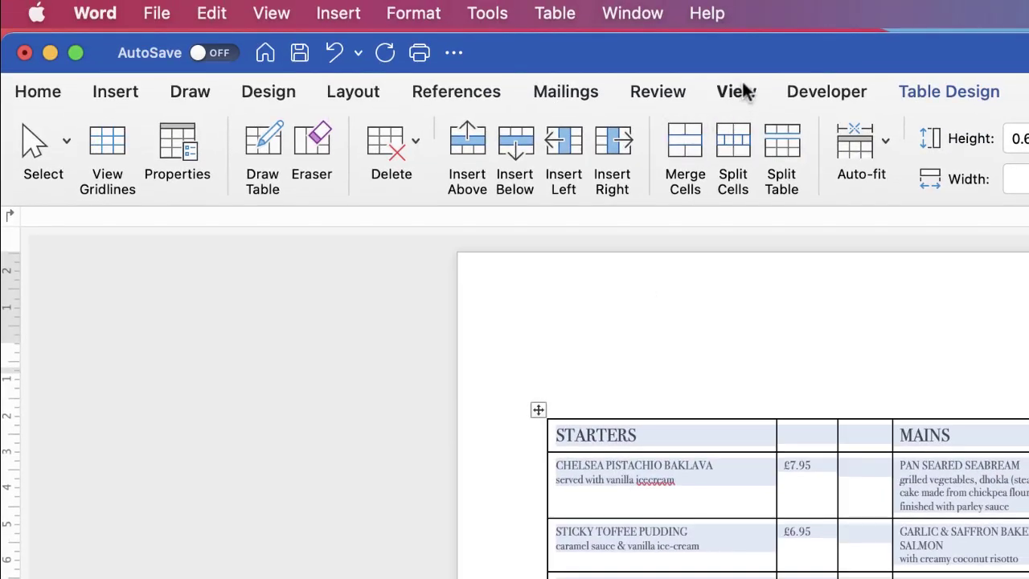
- Reduce the page's bottom margin on the ruler until the table fits on one page, and reduce the top margin
click(737, 92)
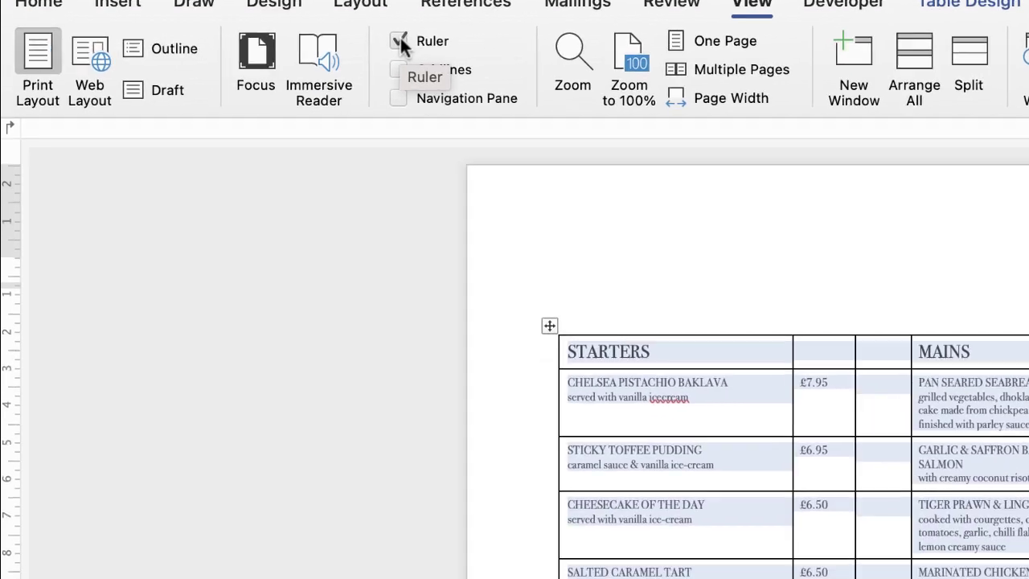
scroll(241, 361, down, 15)
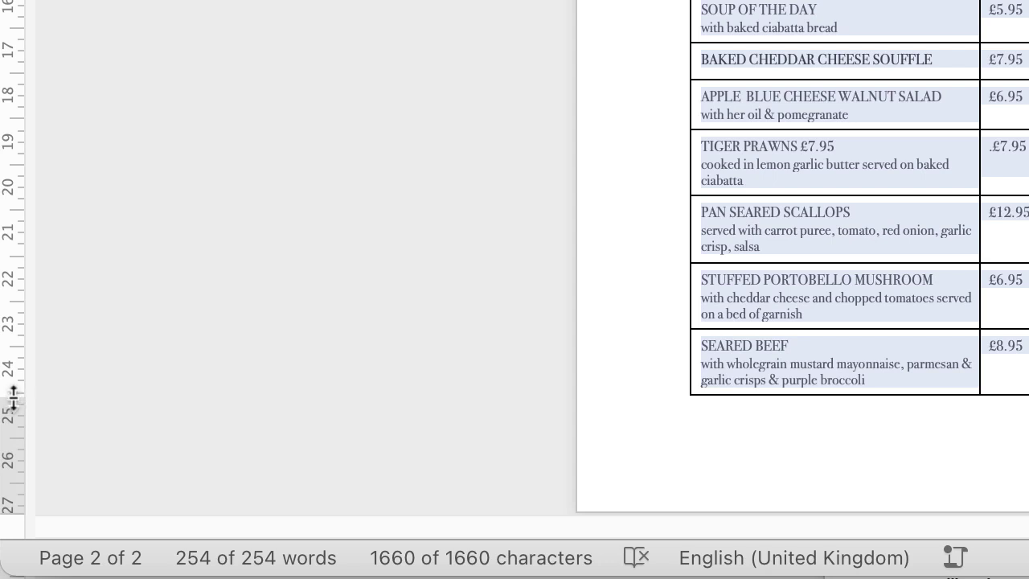
drag(13, 396, 12, 462)
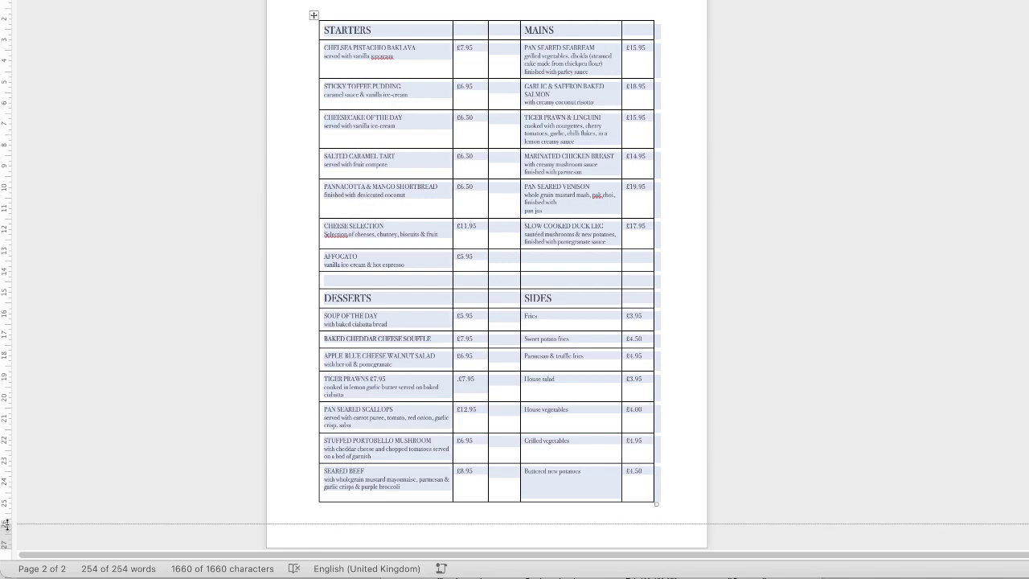
drag(5, 524, 7, 531)
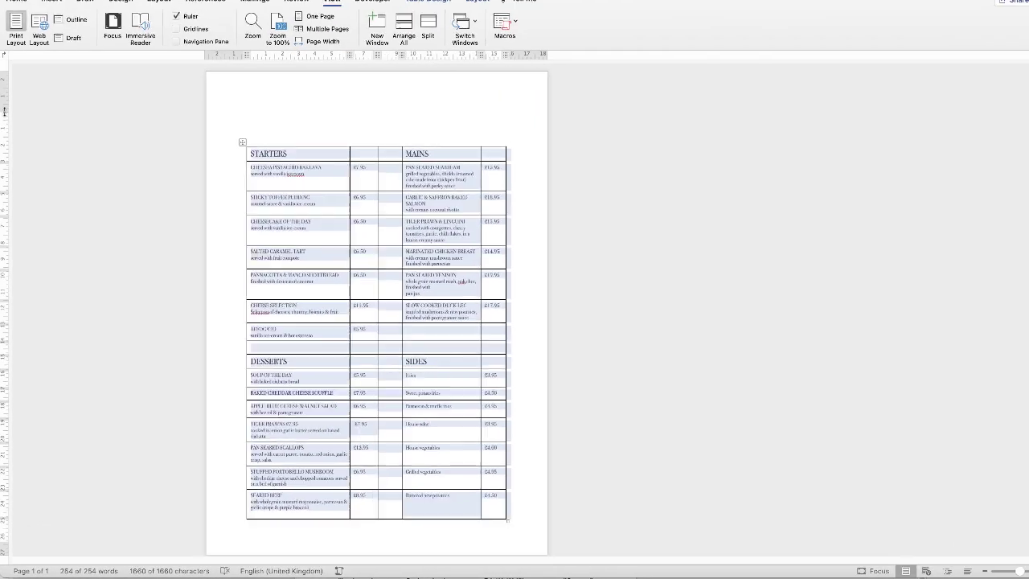
drag(4, 113, 5, 93)
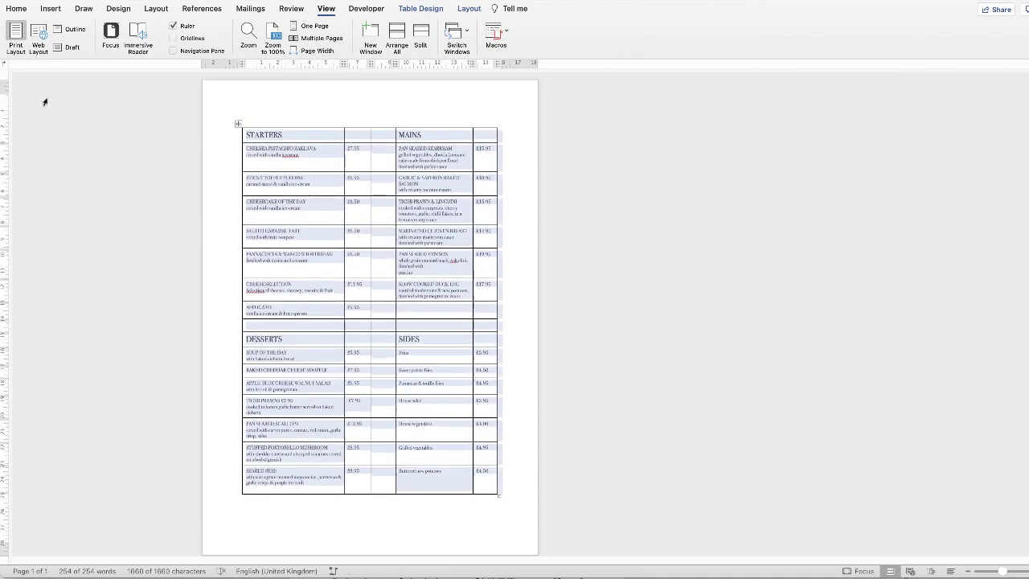
- Insert three more blank lines above the table to leave room at the top of the page
click(281, 106)
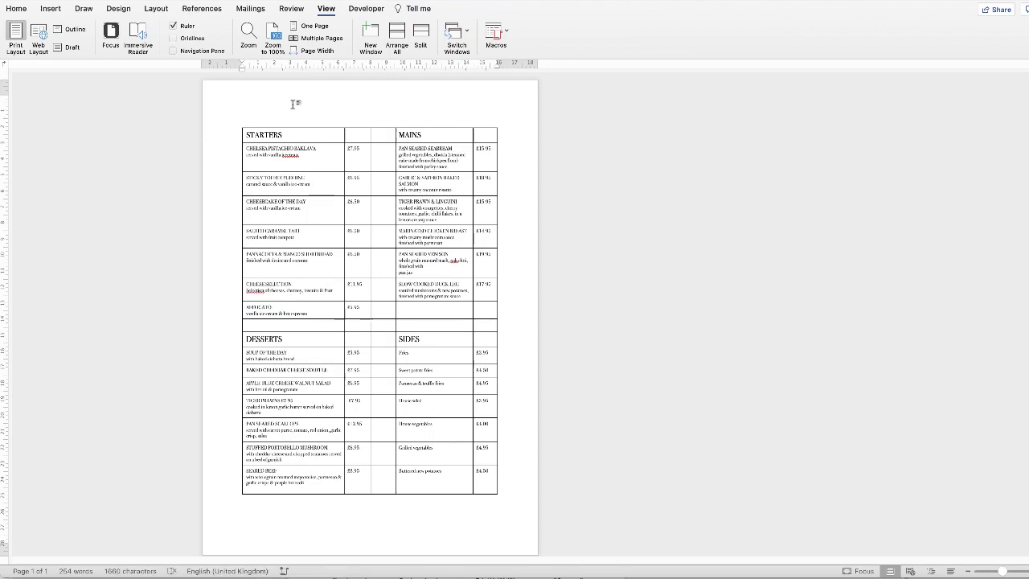
key(super+z)
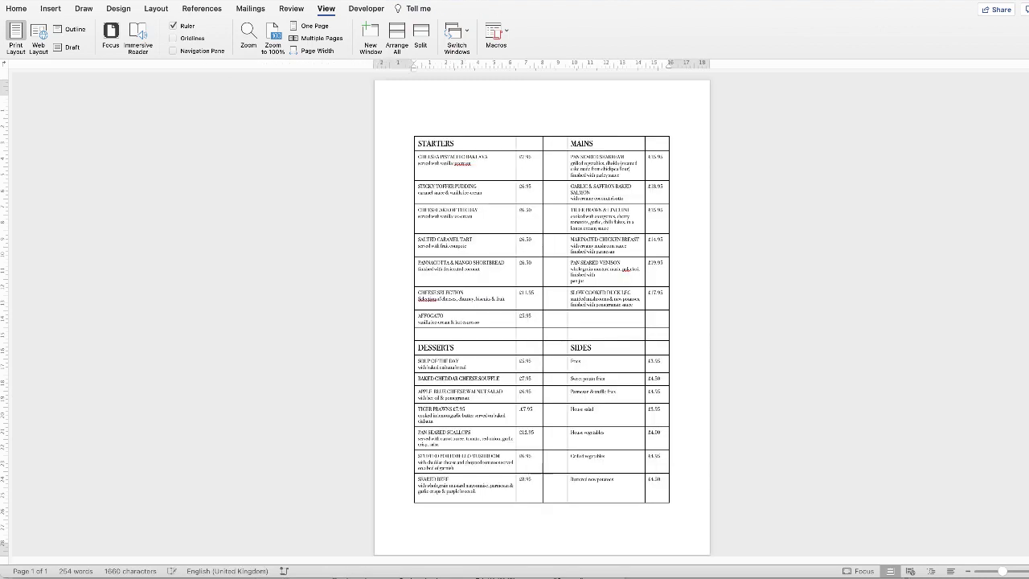
key(super+z)
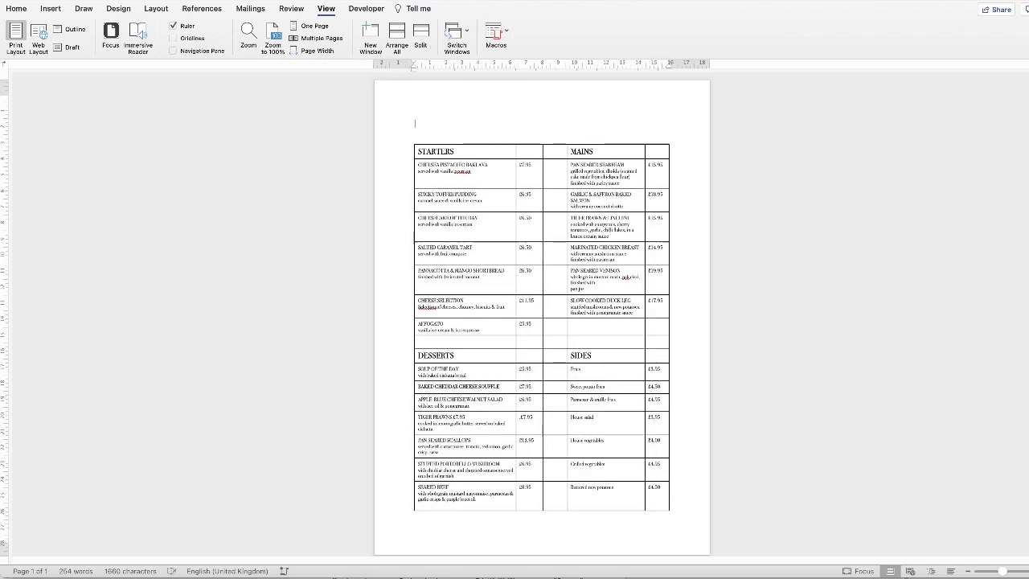
key(super+z)
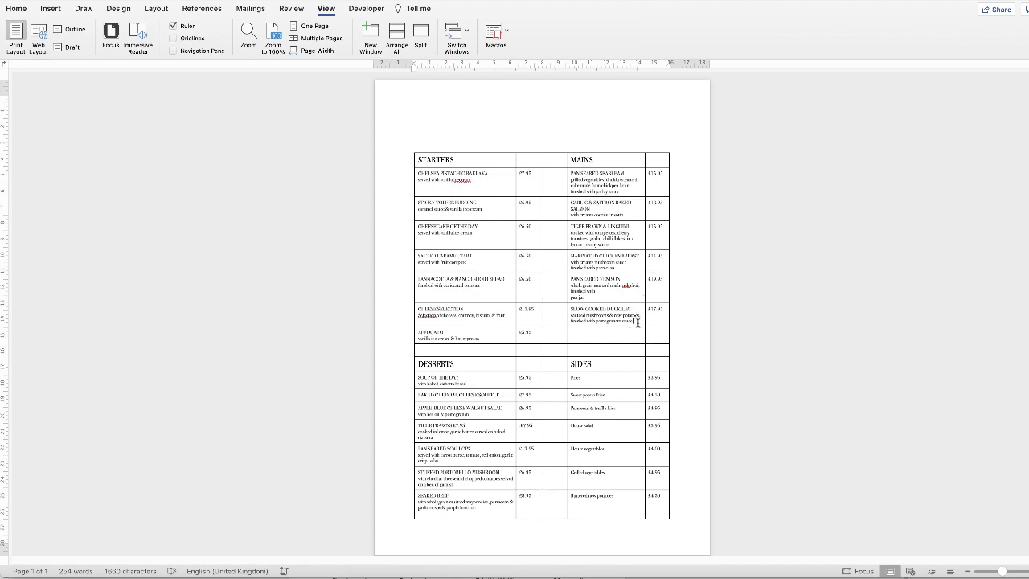
- Try centring the main-course descriptions horizontally and vertically in their cells, and undo the alignment
drag(638, 322, 620, 179)
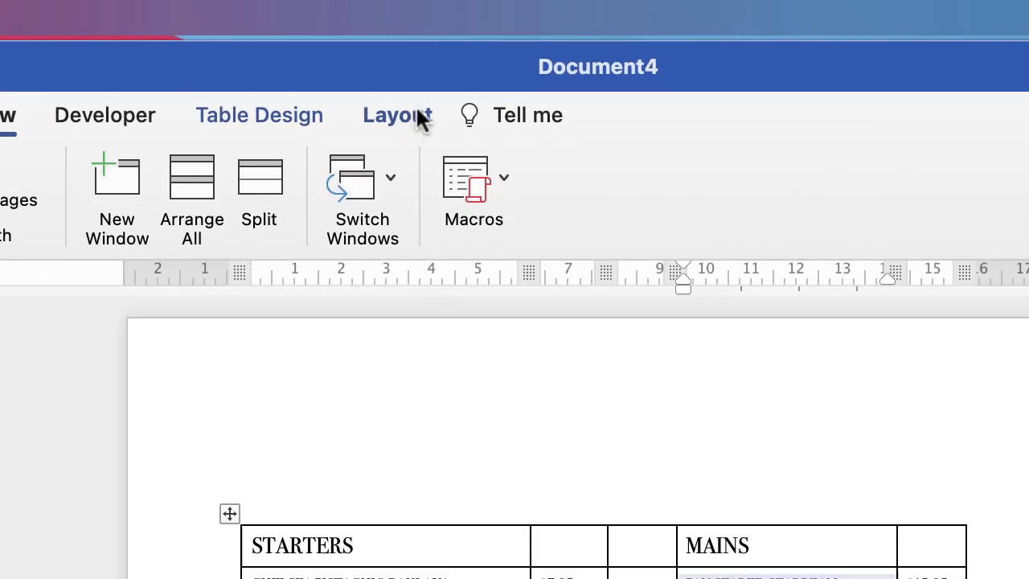
click(475, 9)
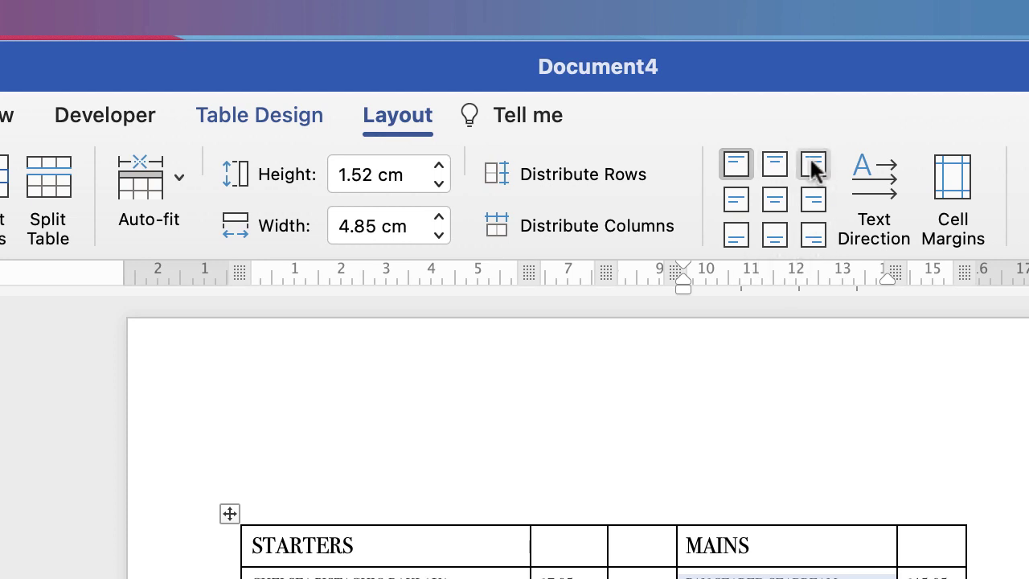
click(775, 201)
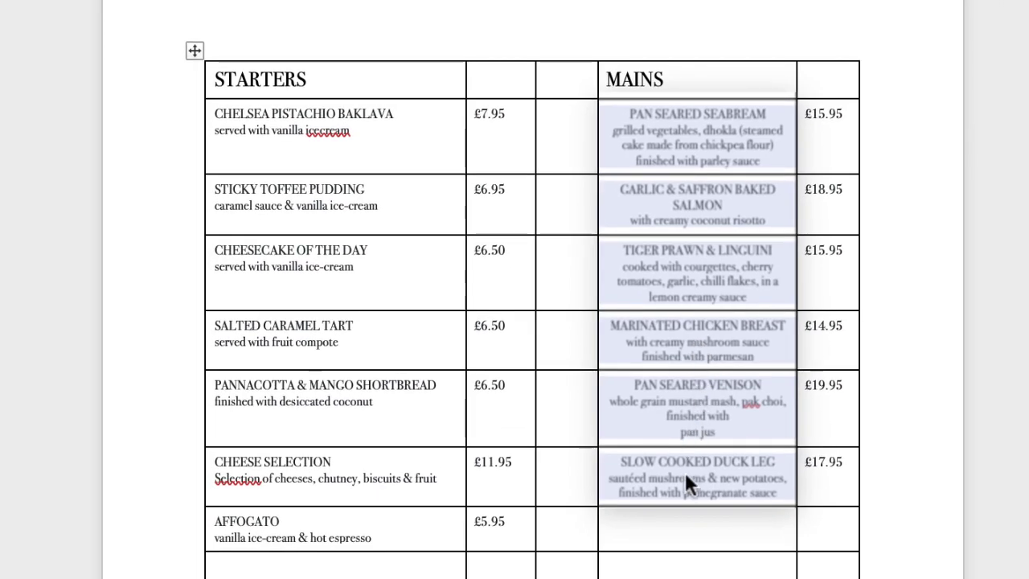
click(689, 484)
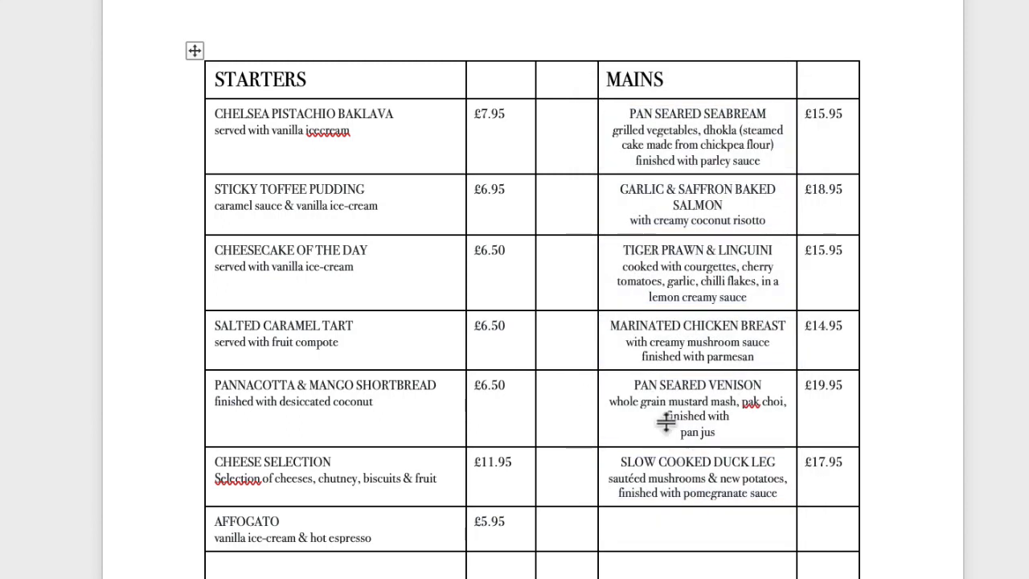
key(ctrl+z)
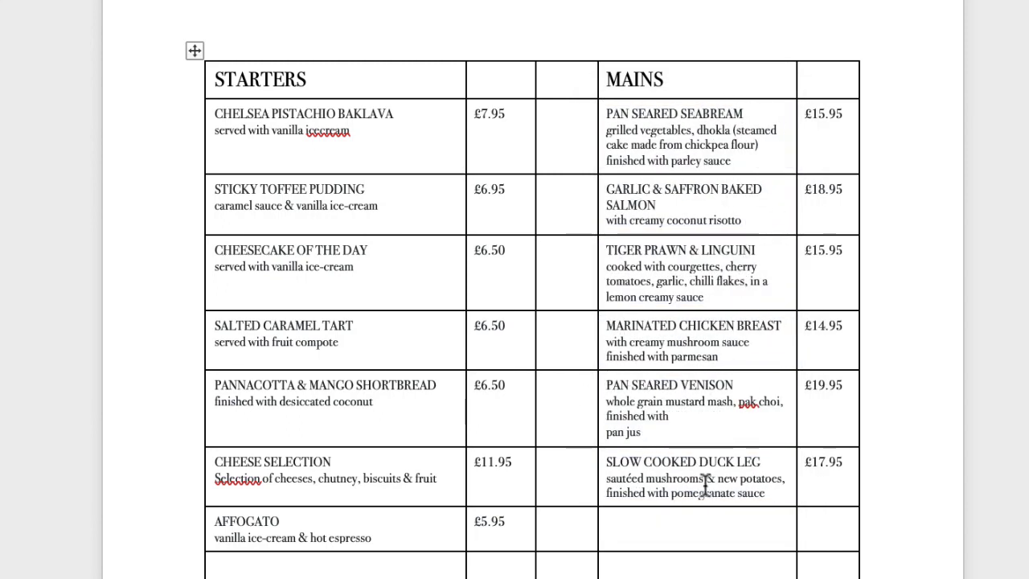
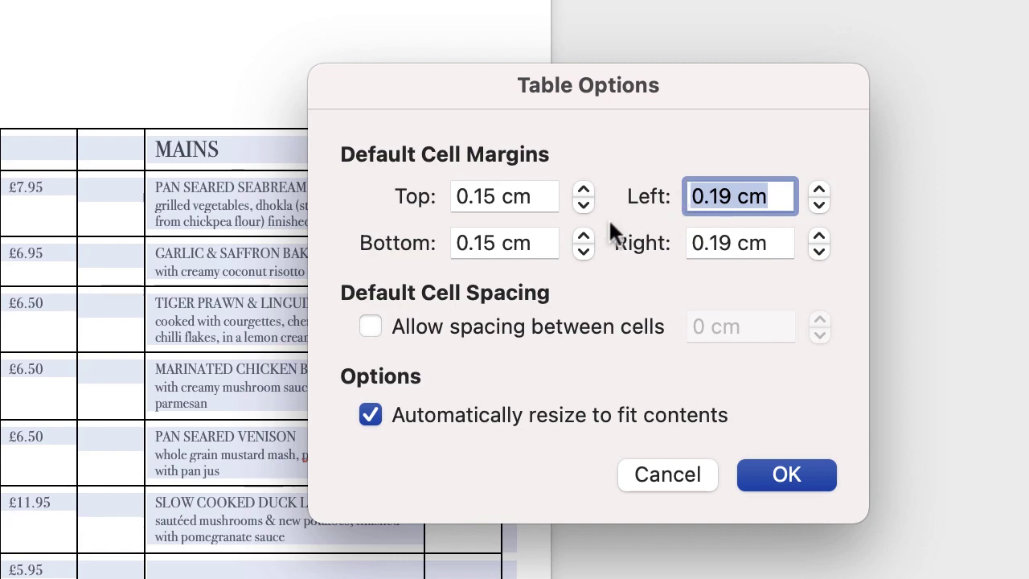
- Set the default left cell margin of the whole table to 0 cm and apply the table options
text(0)
key(Return)
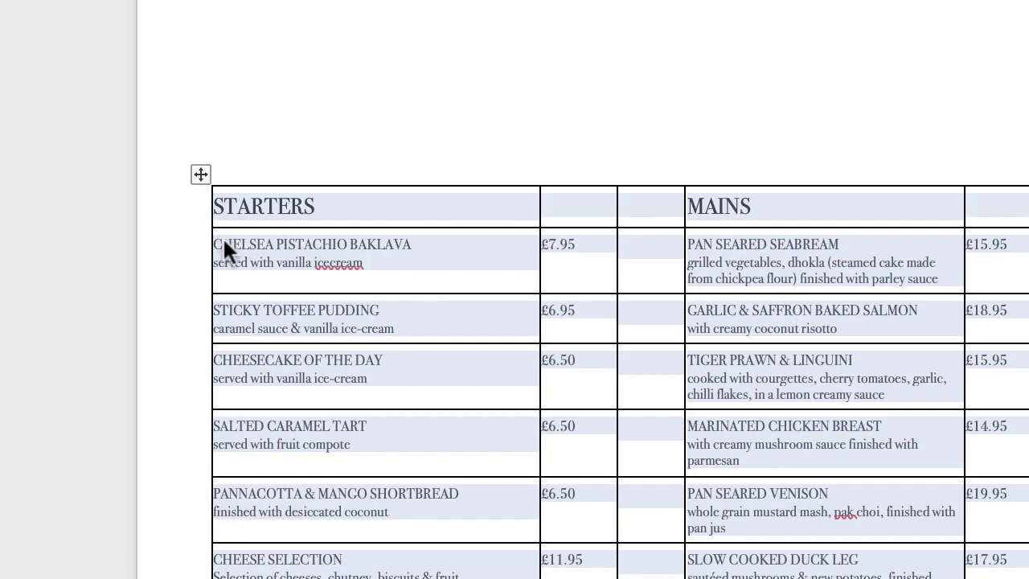
click(338, 444)
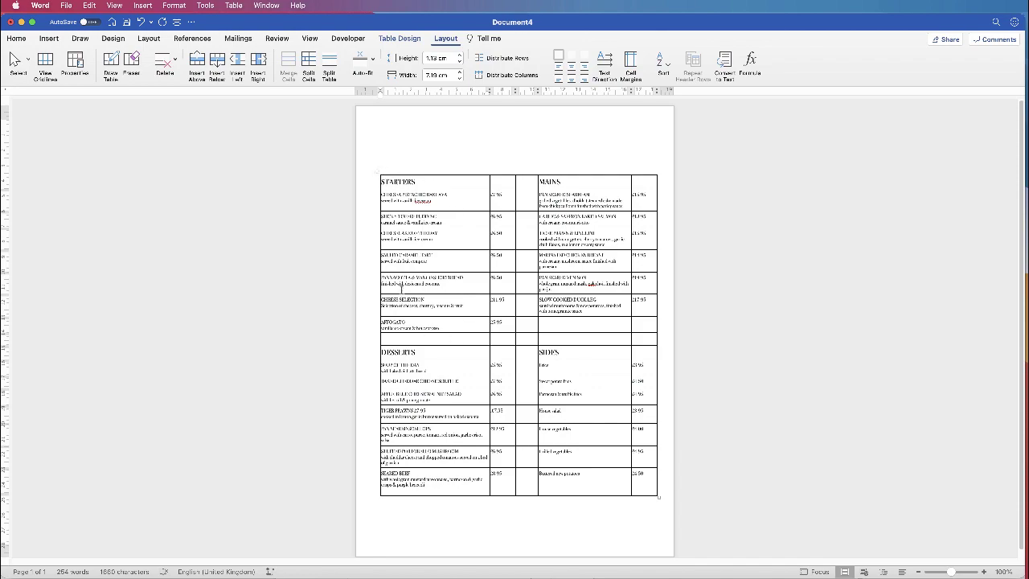
- Remove all borders from the whole menu table
click(376, 172)
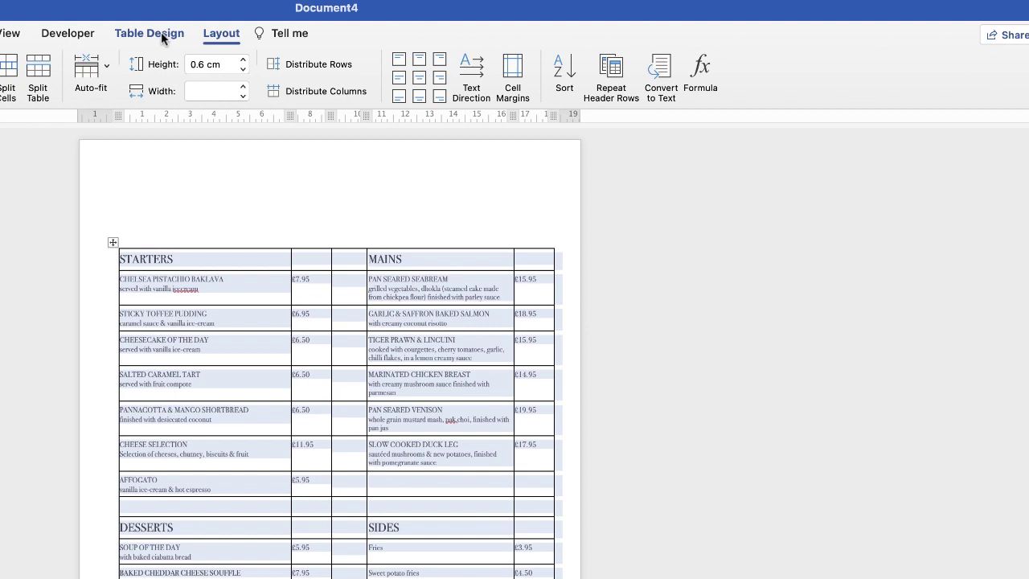
click(162, 35)
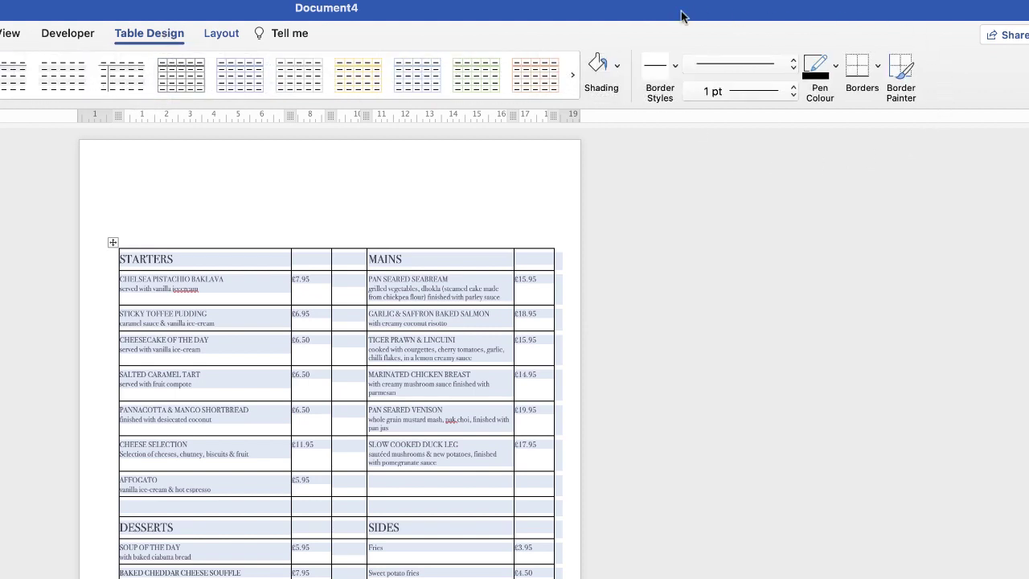
click(877, 64)
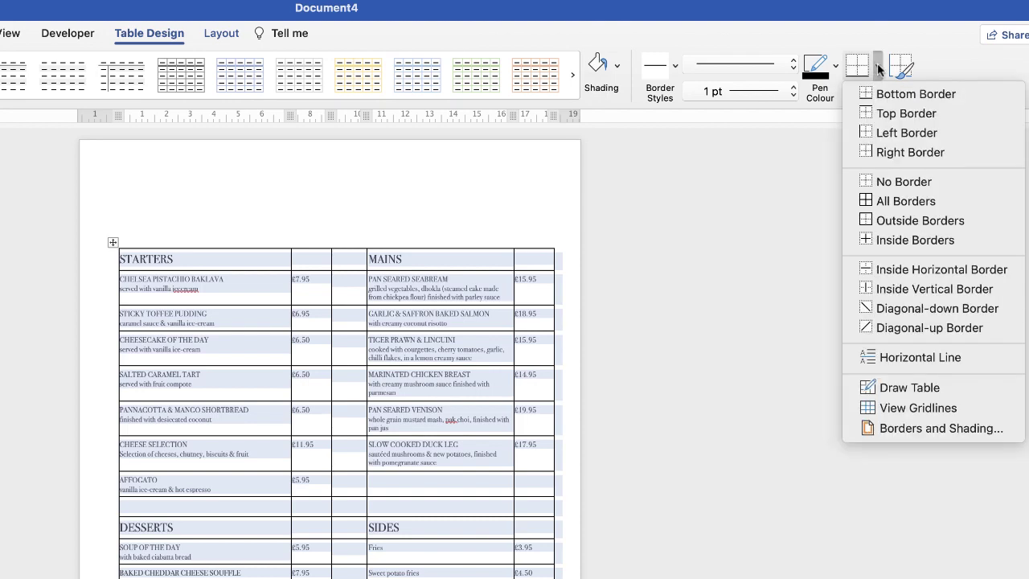
click(898, 181)
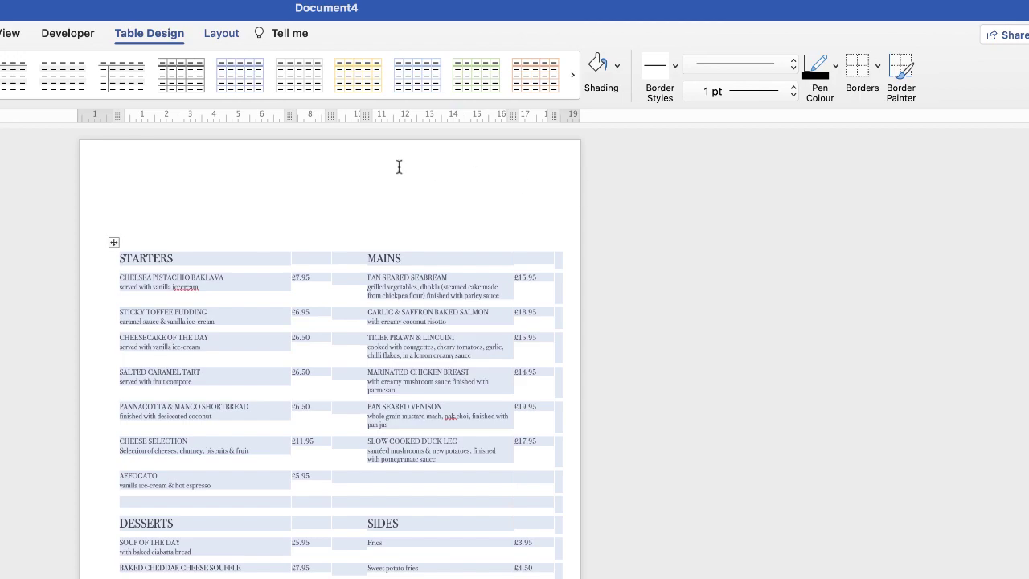
click(399, 167)
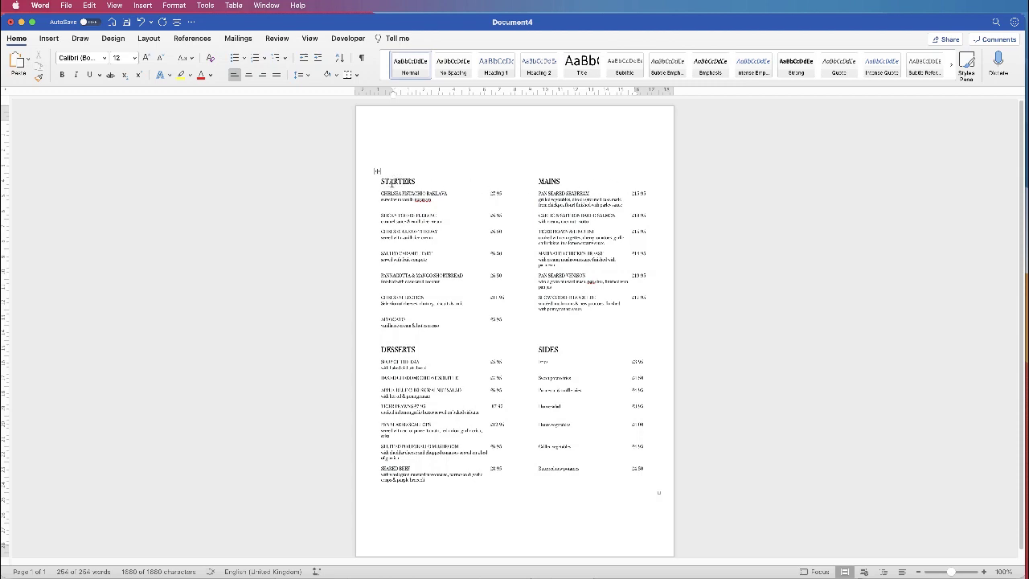
- Add a 1 pt black bottom border under the STARTERS heading cell and the empty price cell beside it
click(597, 189)
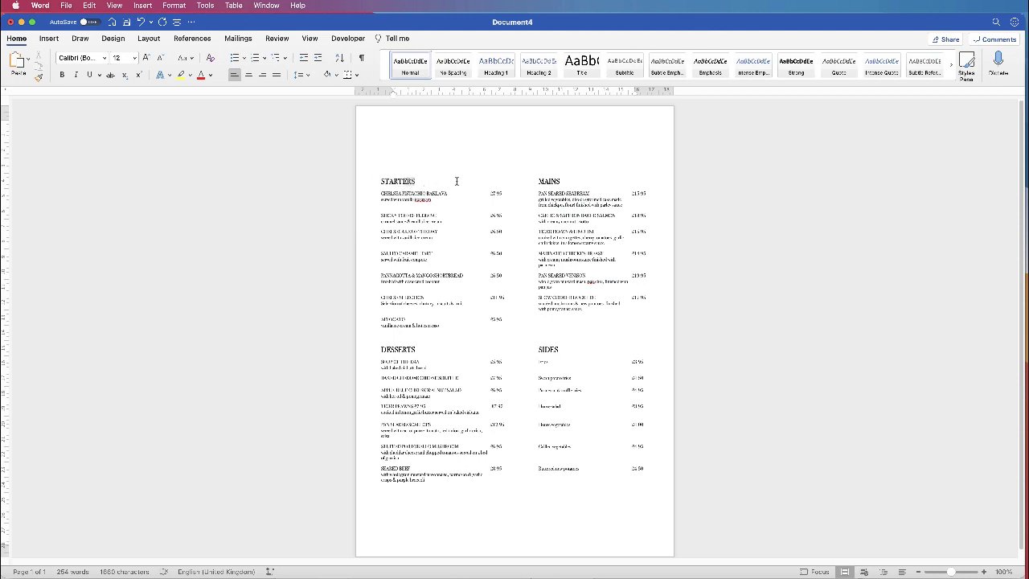
drag(455, 181, 494, 180)
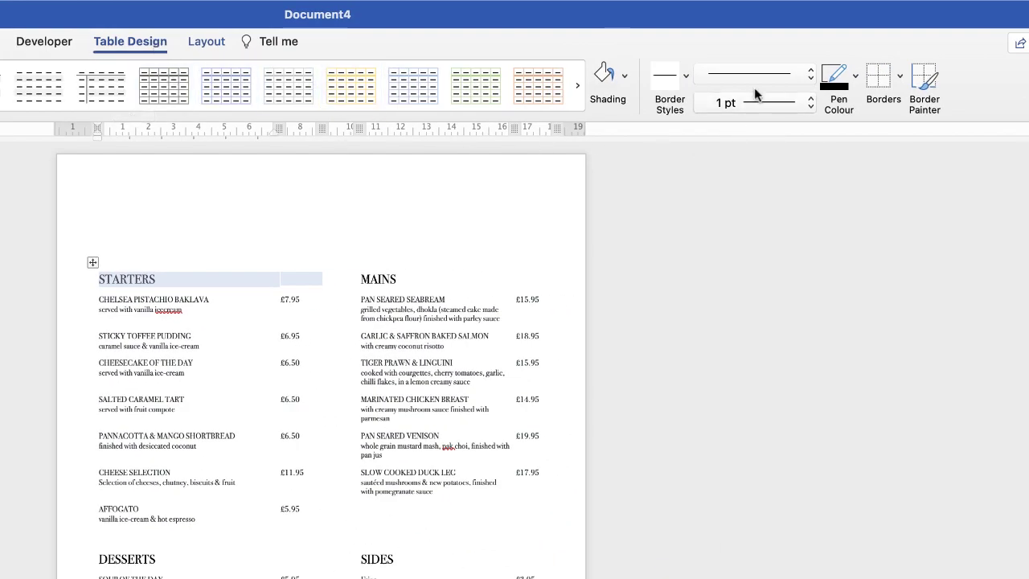
click(810, 103)
click(812, 105)
click(810, 104)
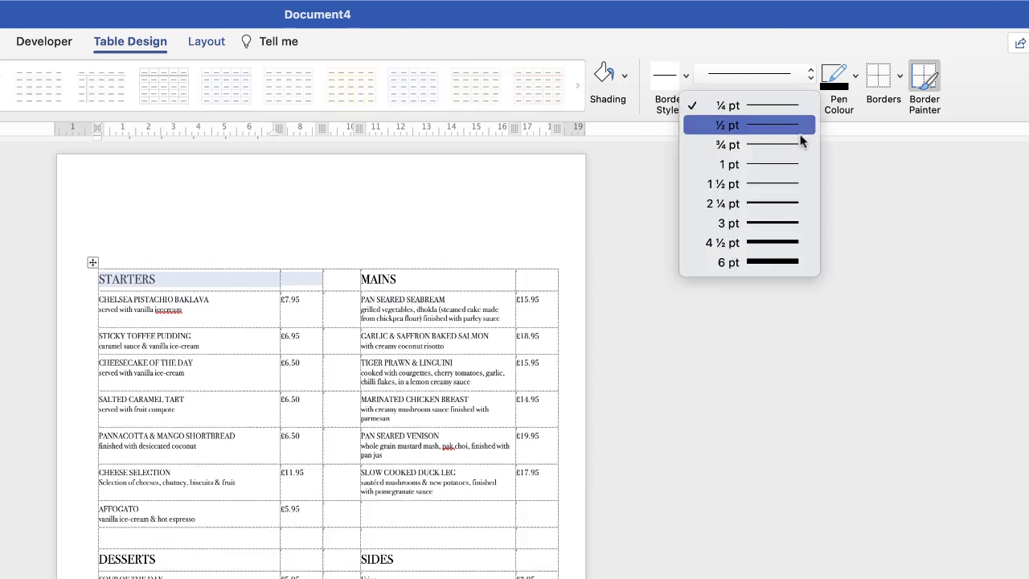
click(790, 165)
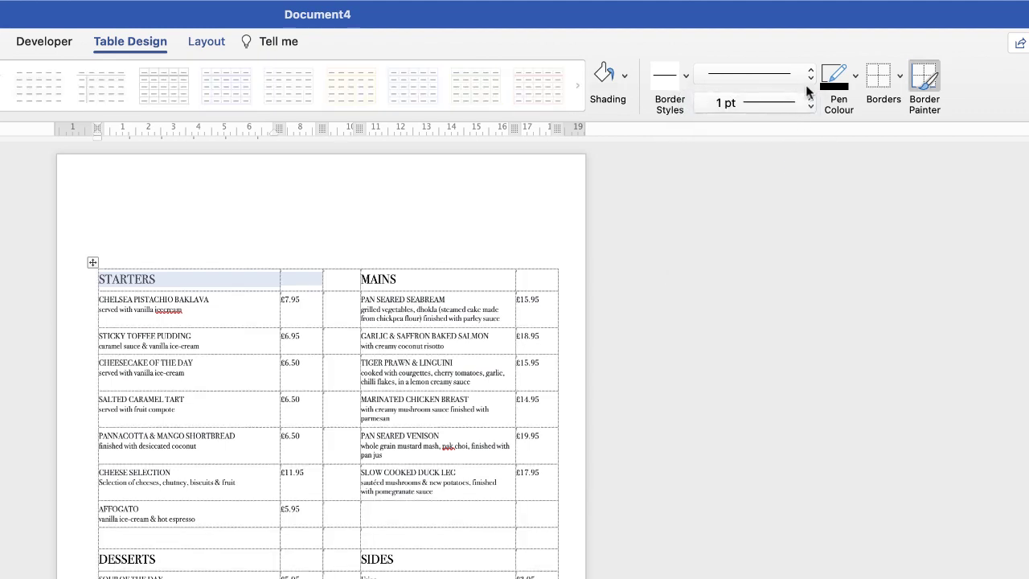
click(688, 78)
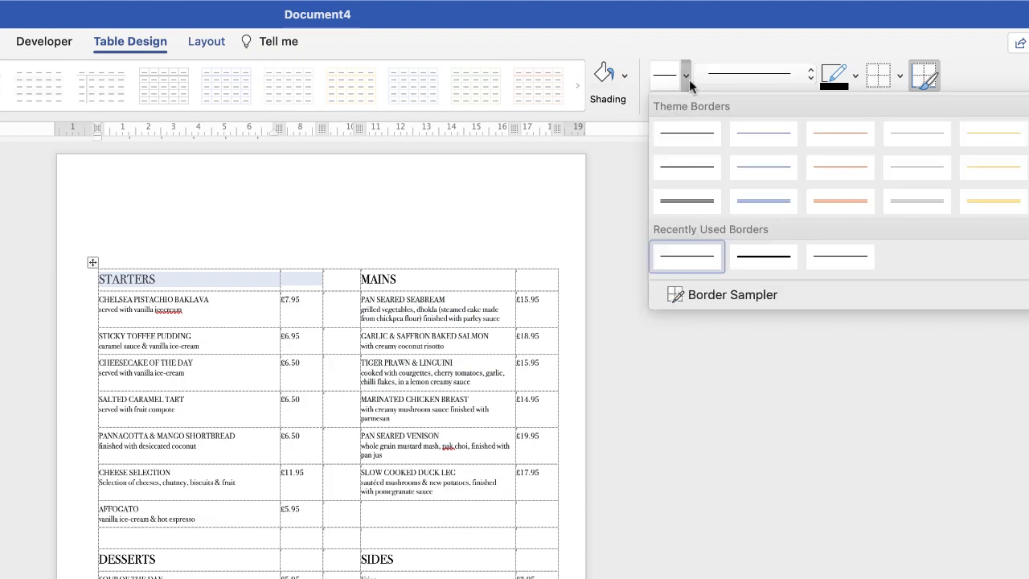
click(688, 79)
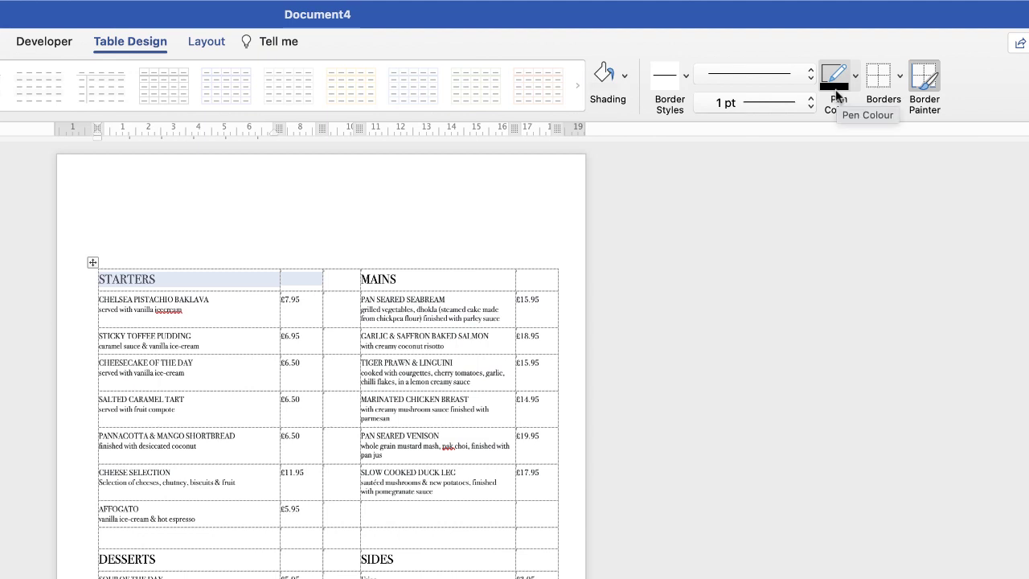
click(899, 78)
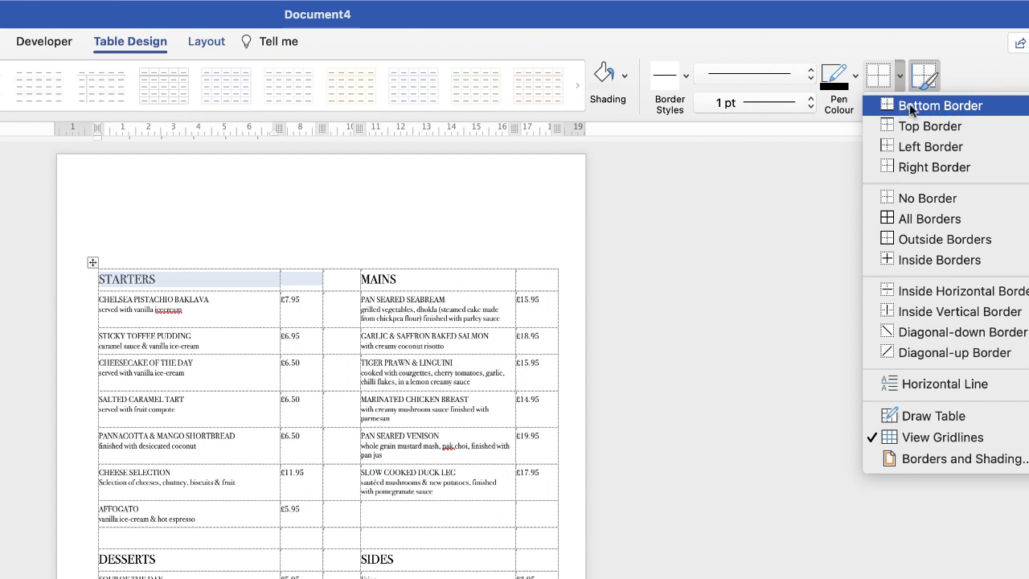
click(919, 108)
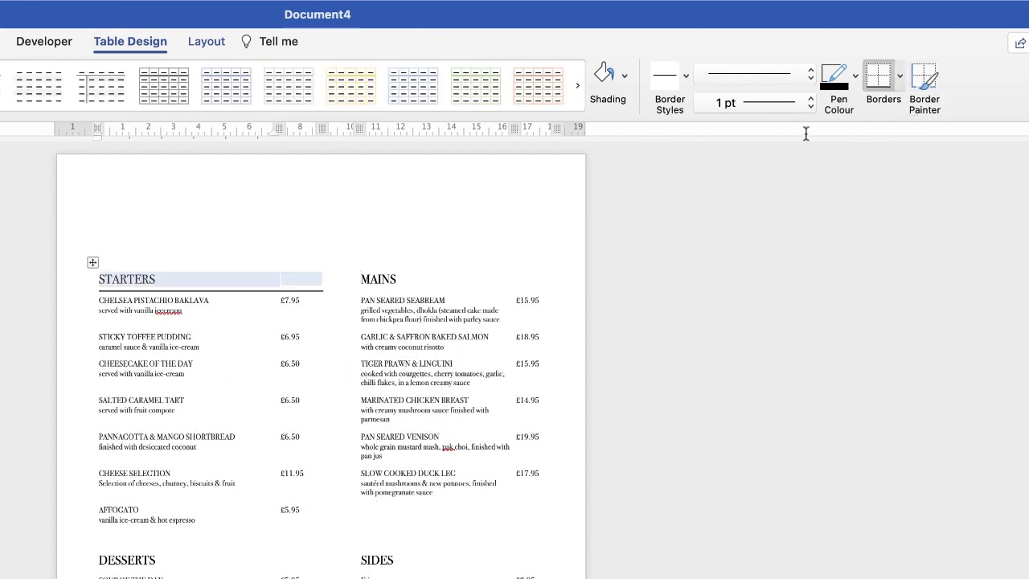
click(410, 186)
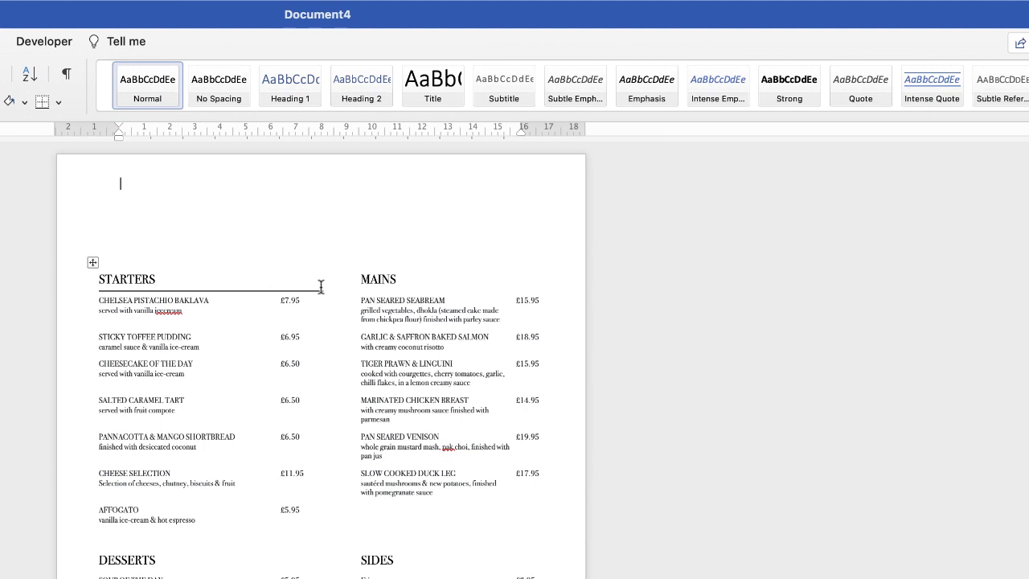
- Use the Border Painter to draw 1 pt black lines under the MAINS, DESSERTS and SIDES heading cells and their adjoining price cells
click(90, 261)
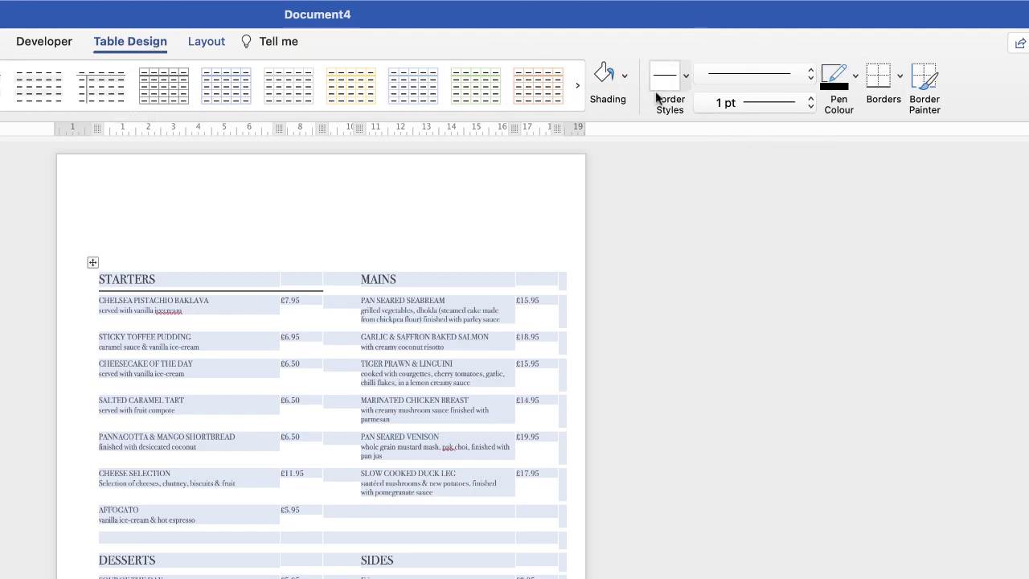
click(928, 76)
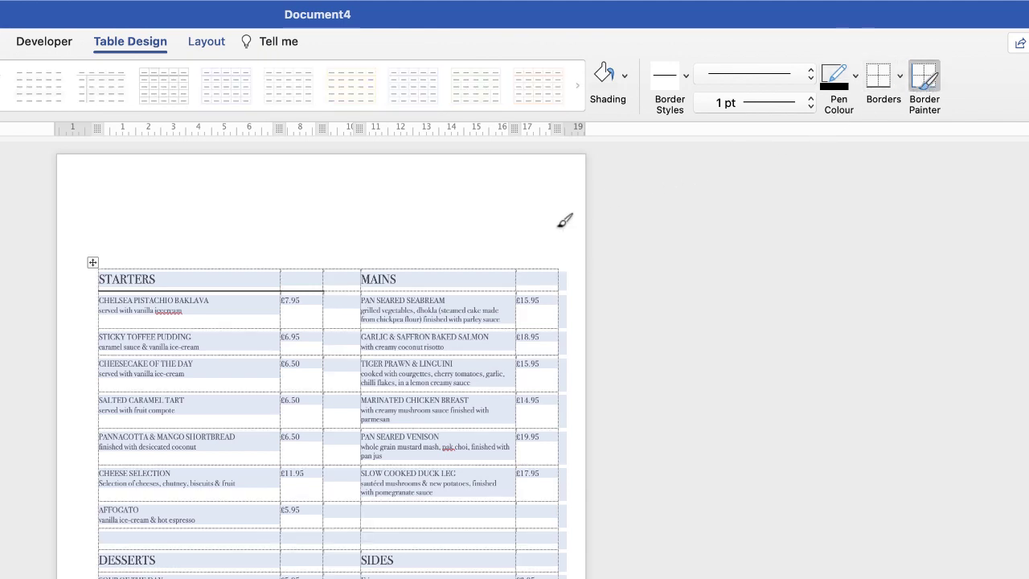
click(498, 290)
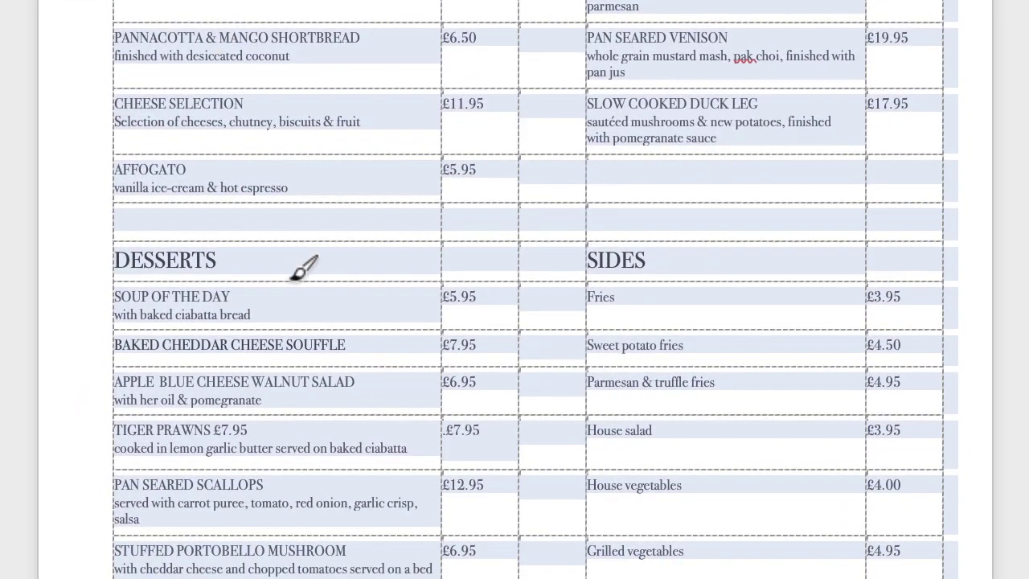
click(320, 280)
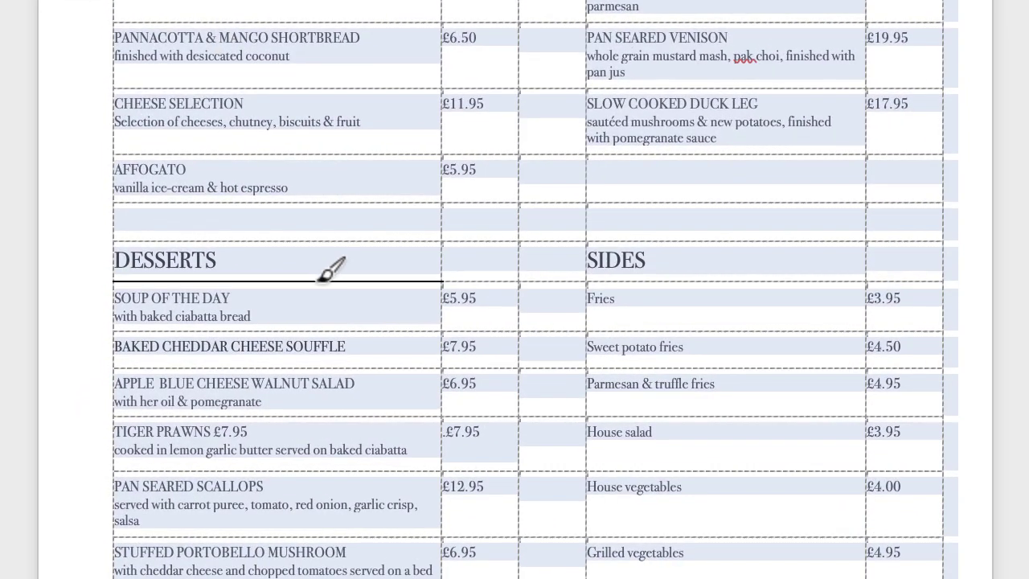
click(485, 282)
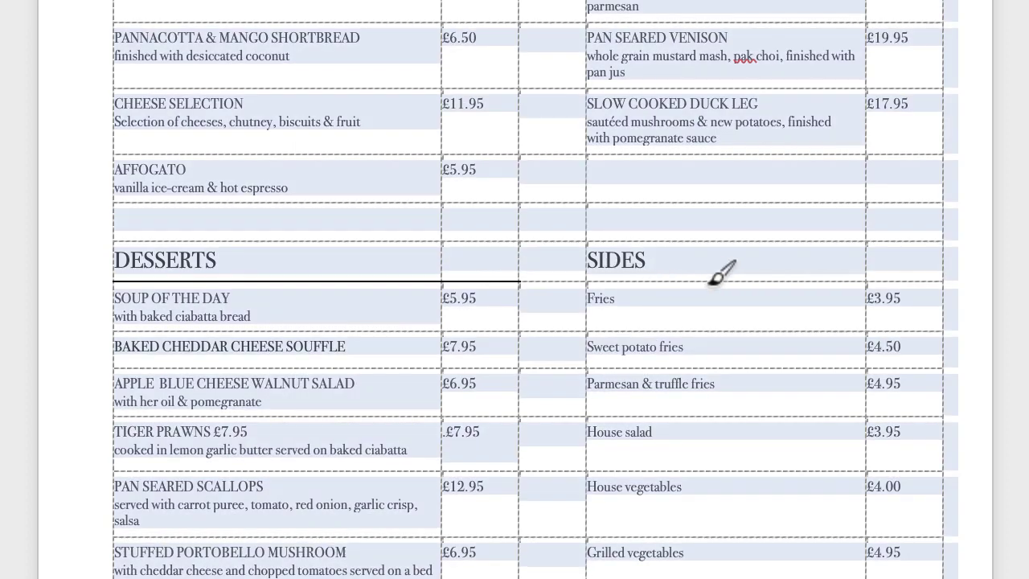
click(734, 281)
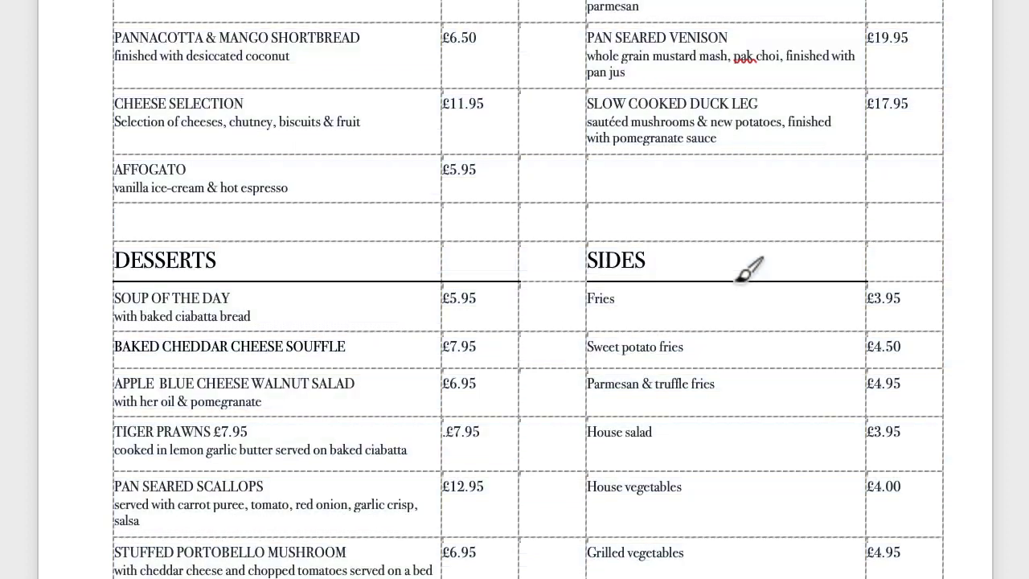
click(919, 279)
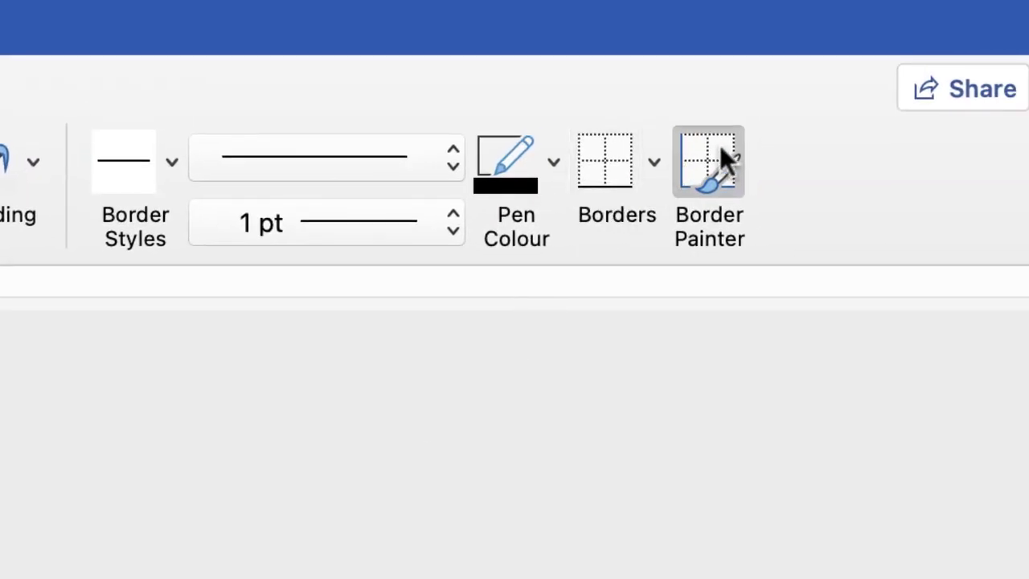
click(714, 151)
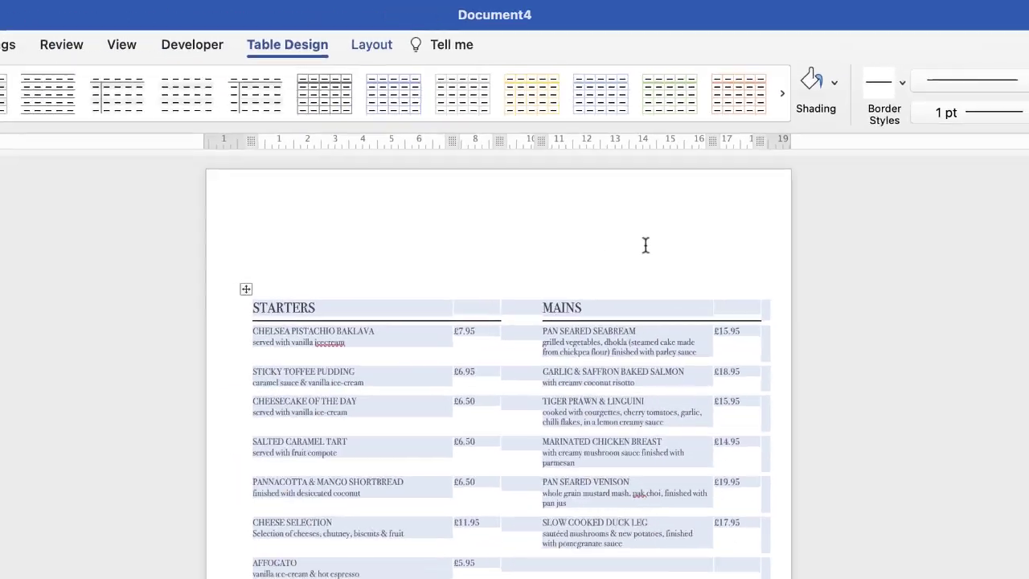
click(643, 246)
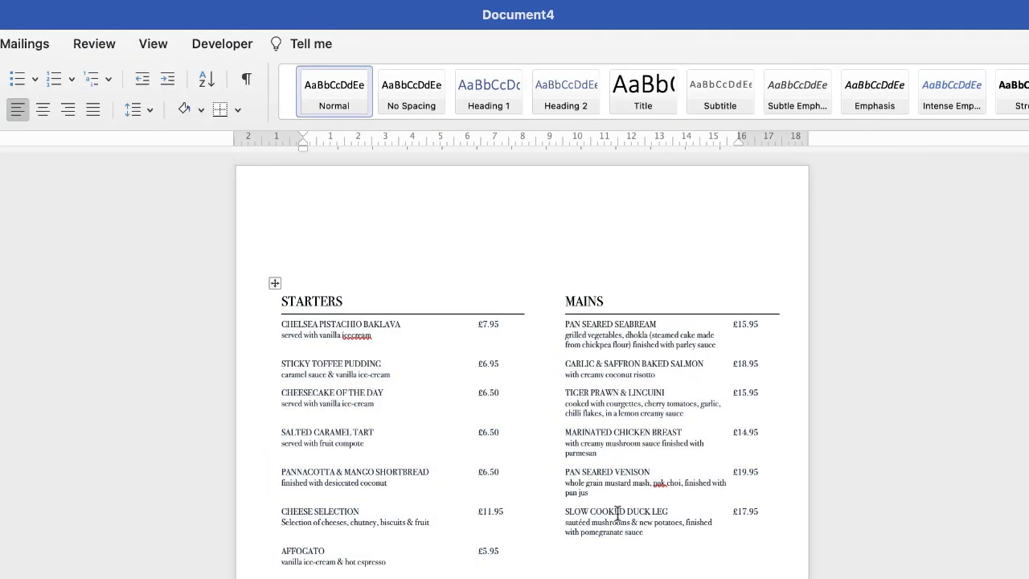
- Show the gridlines of the menu table to see its borderless cells
click(275, 283)
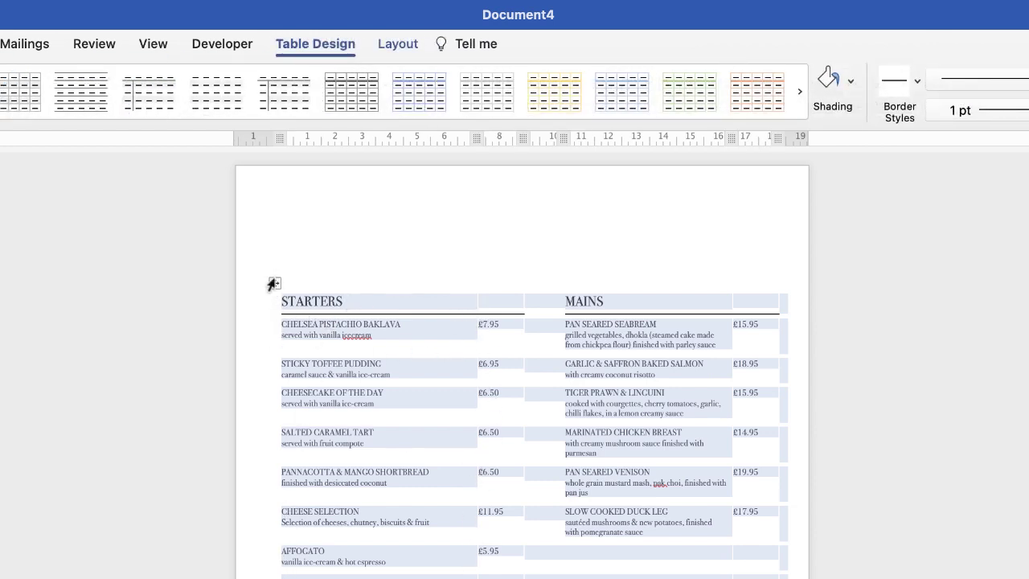
click(358, 238)
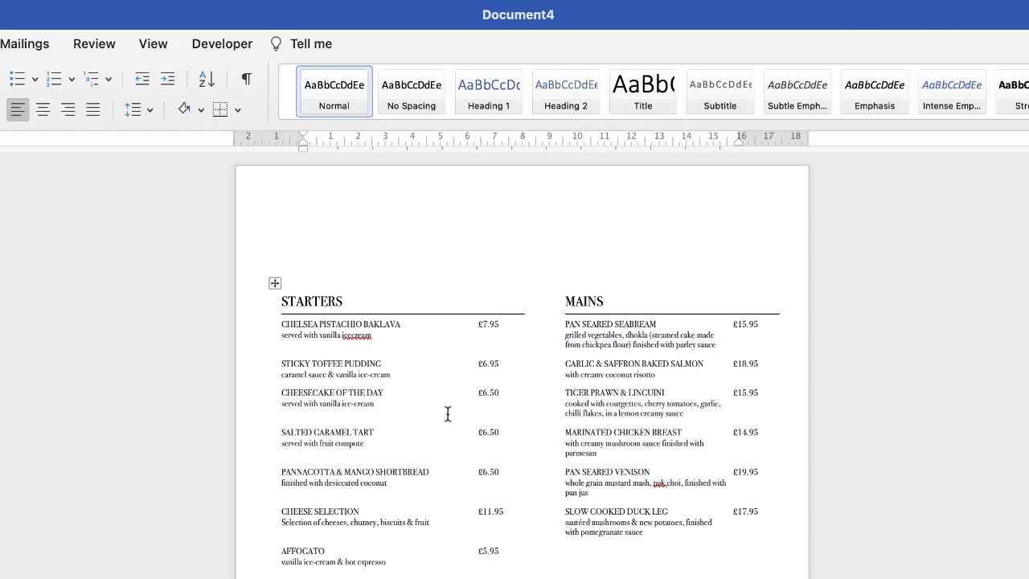
click(275, 283)
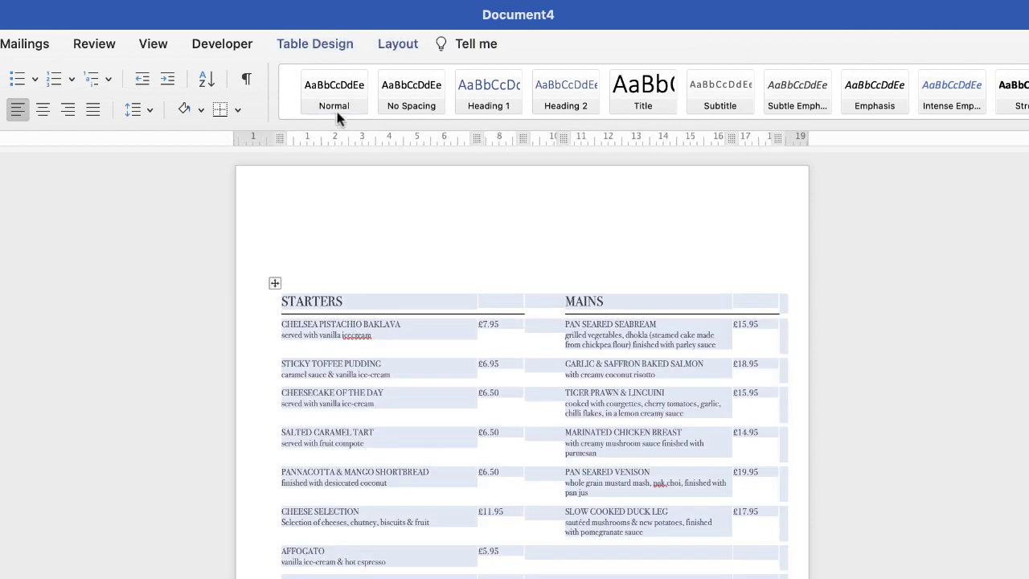
click(396, 45)
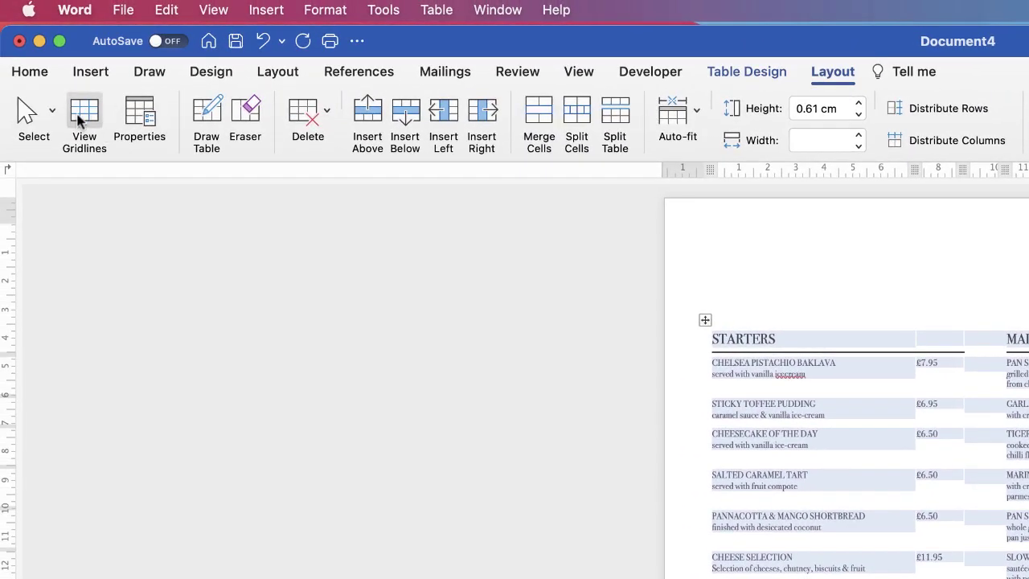
click(83, 116)
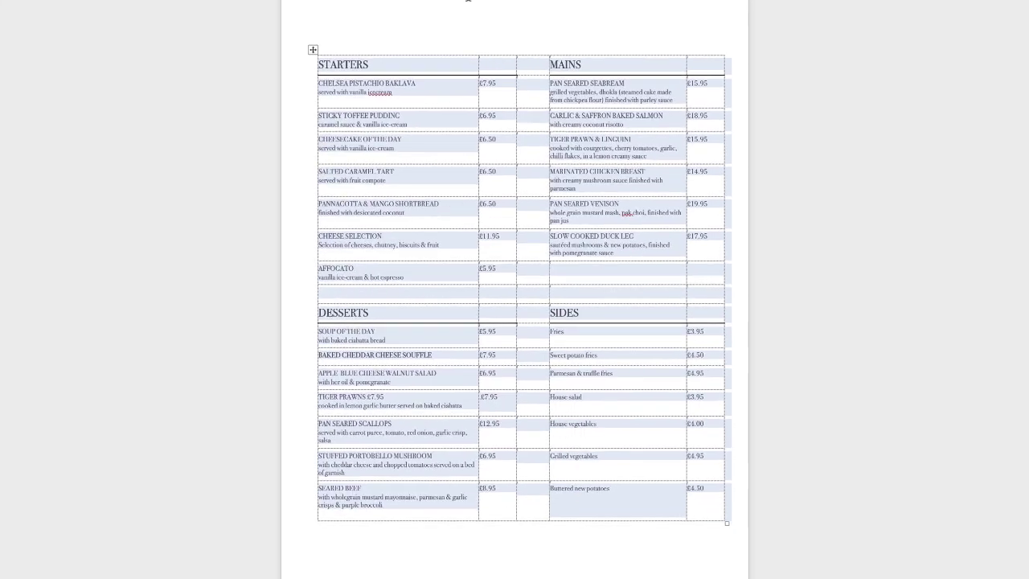
click(480, 5)
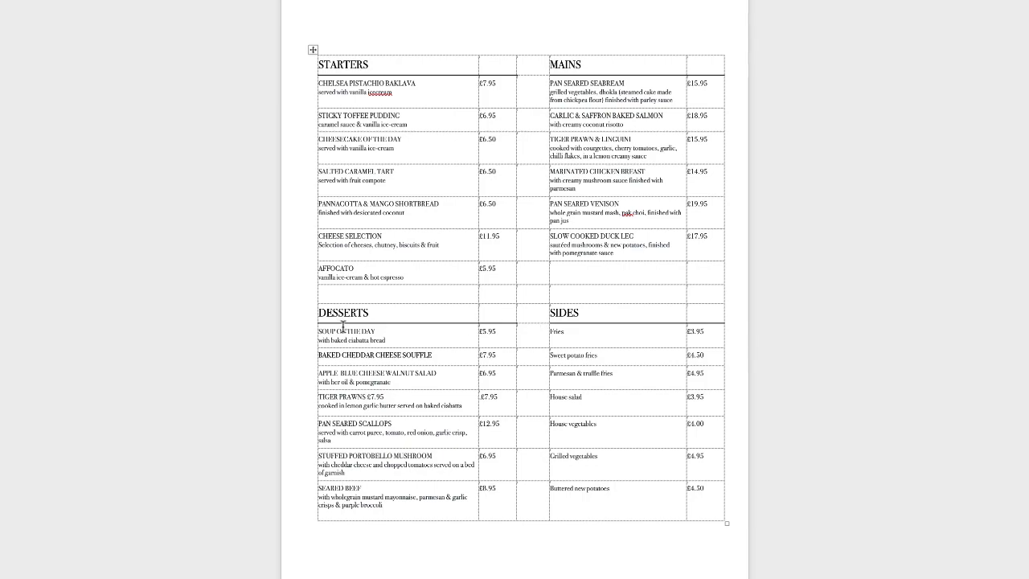
- Hide the menu table's gridlines again and deselect the table
key(ctrl+a)
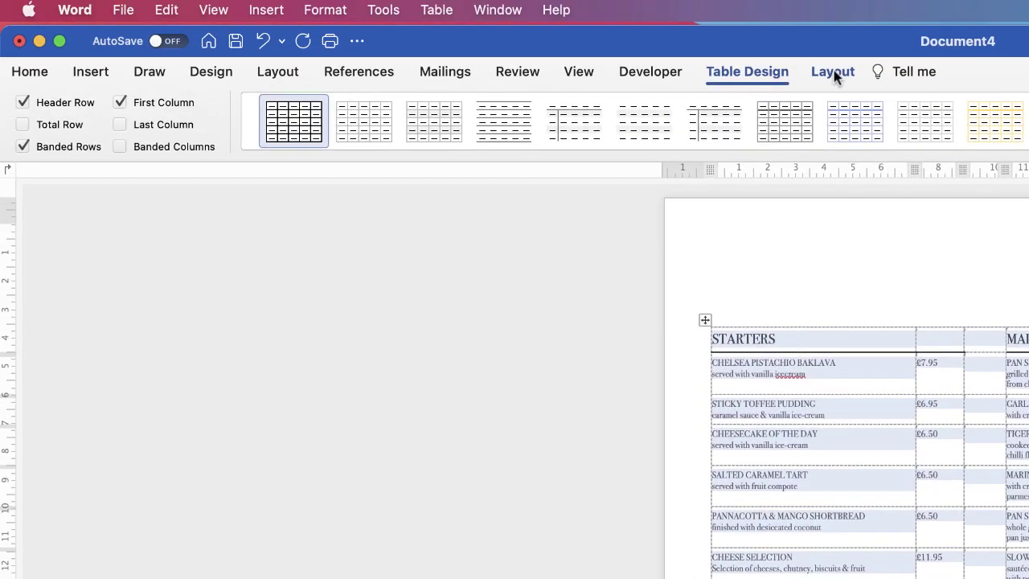
click(833, 72)
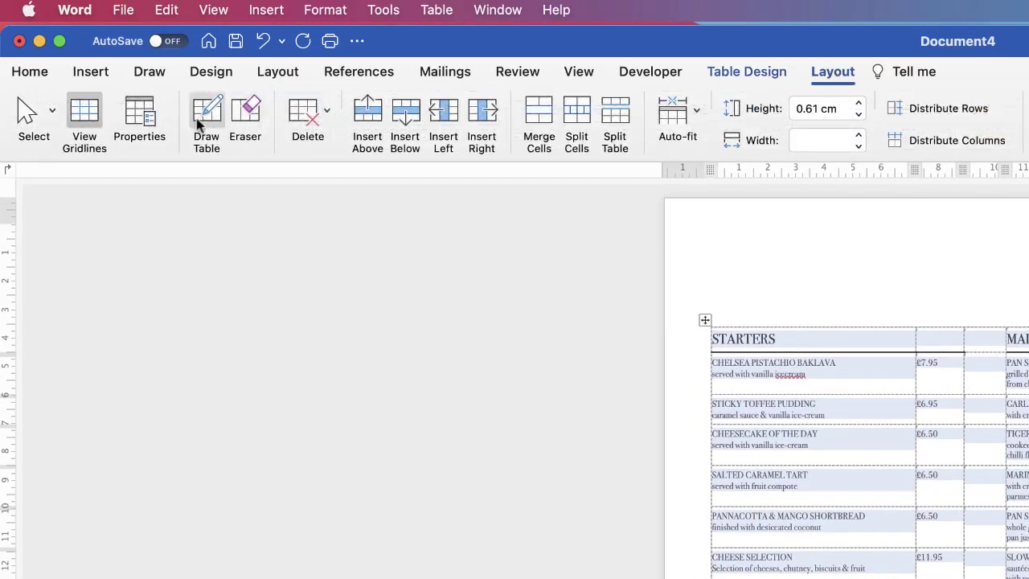
click(80, 121)
click(830, 300)
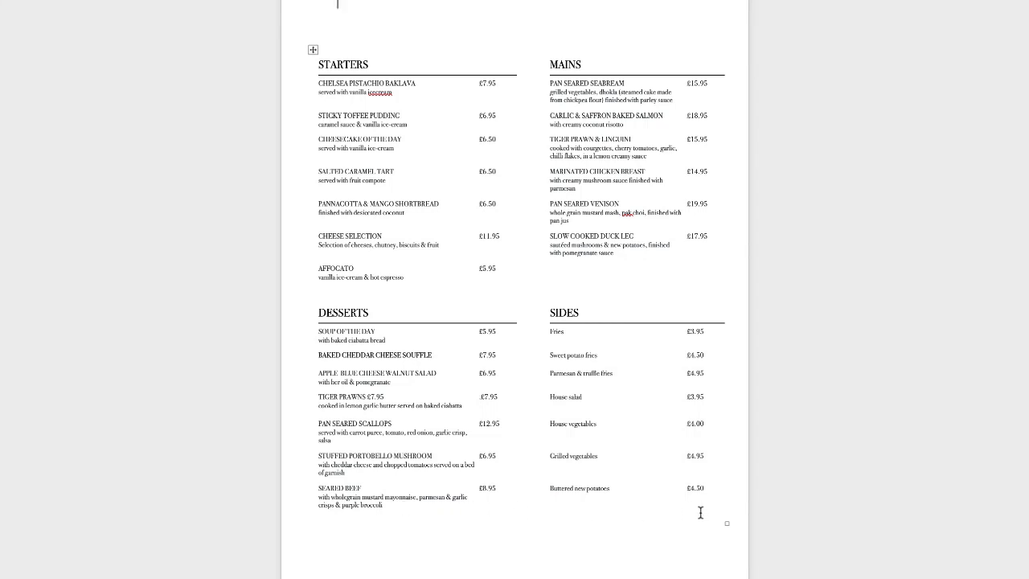
- Show the menu table's gridlines and add a new row beneath its last row
click(313, 50)
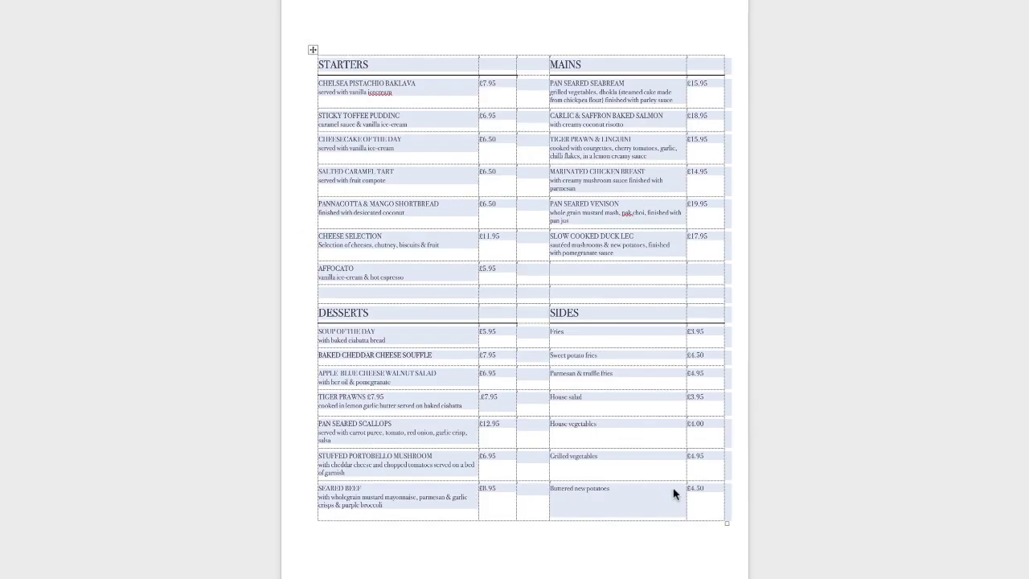
click(716, 500)
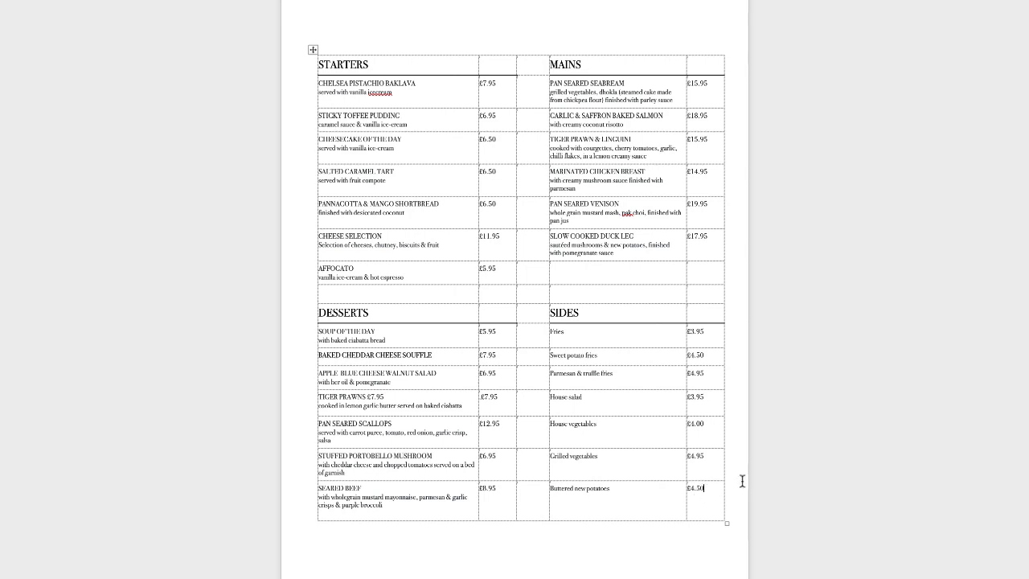
key(Tab)
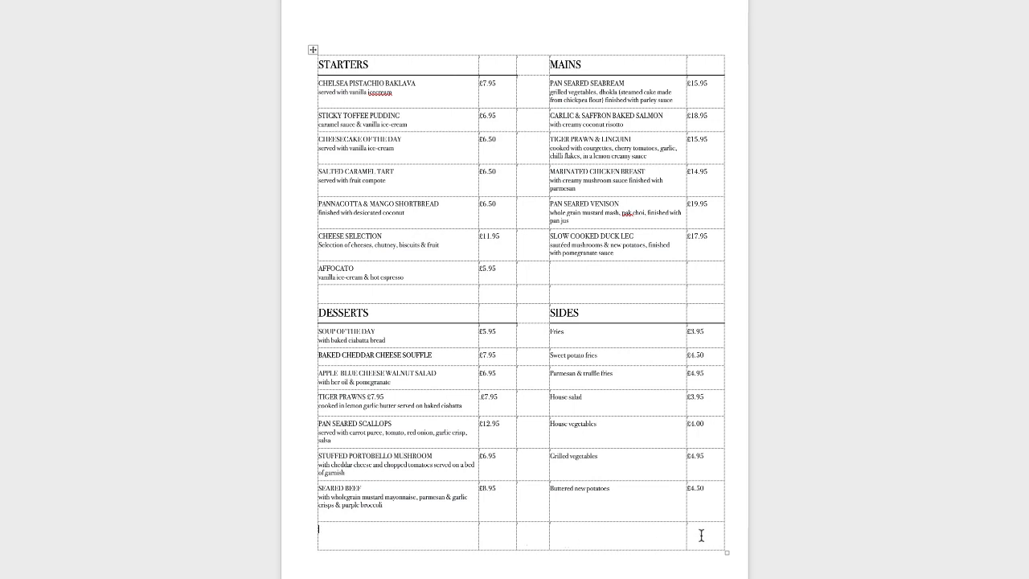
- Split the cells of the new bottom row into 4 columns and 1 row, merging them before splitting
drag(698, 535, 460, 535)
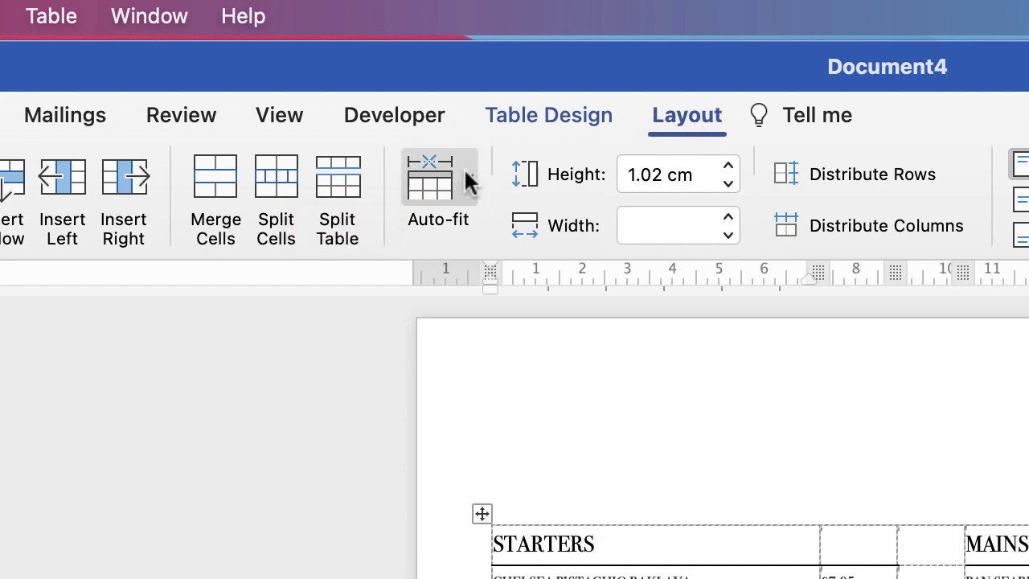
click(282, 190)
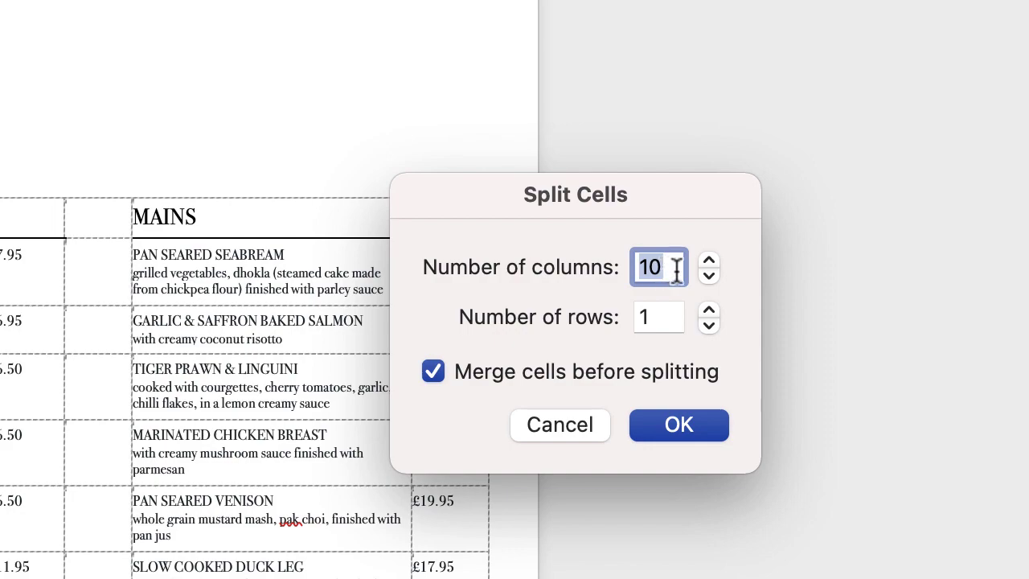
text(4)
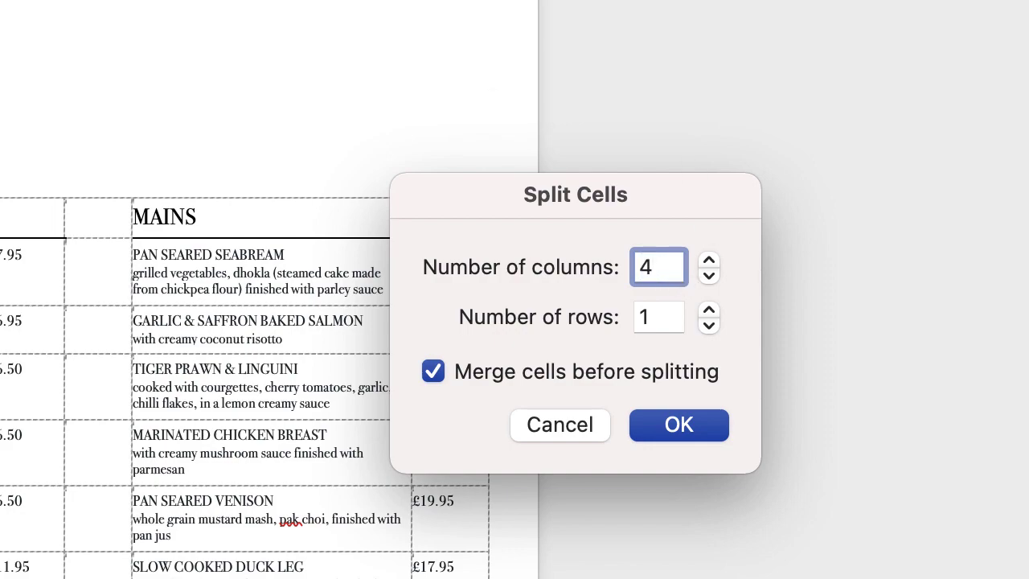
click(679, 425)
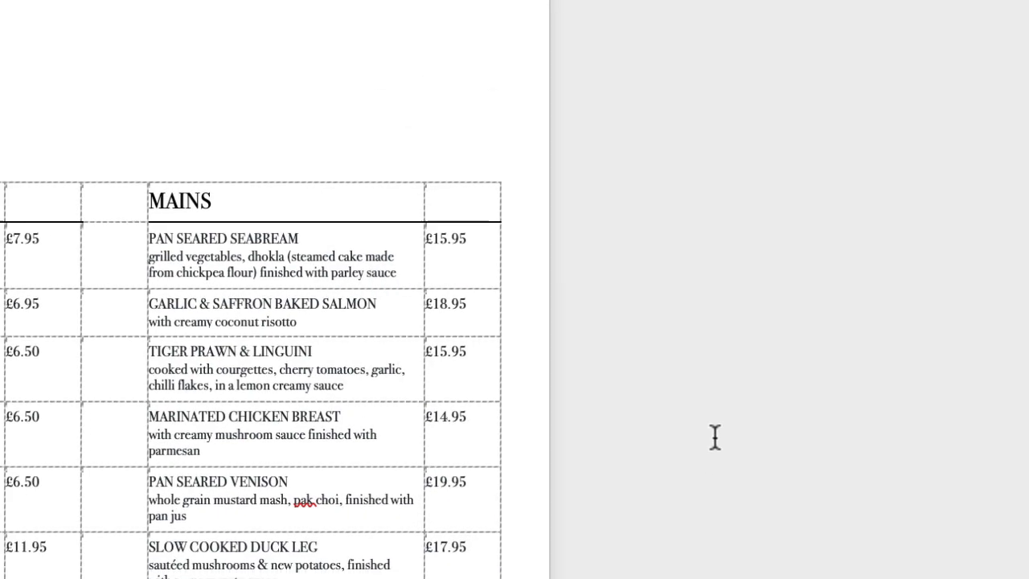
- Fill the four bottom-row cells with the website, address, phone number and e-mail, and centre the text in its cells
scroll(713, 443, down, 5)
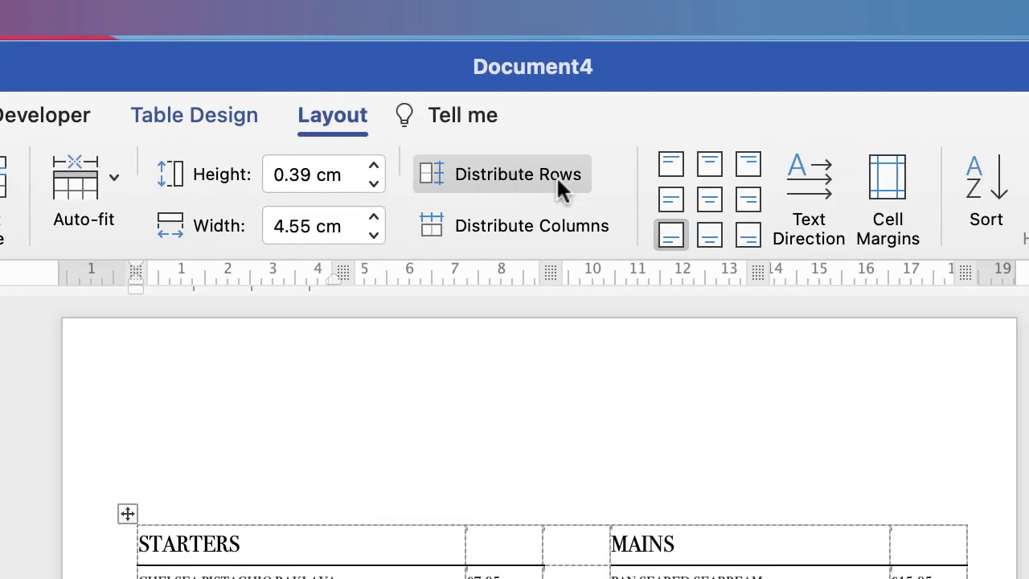
click(710, 199)
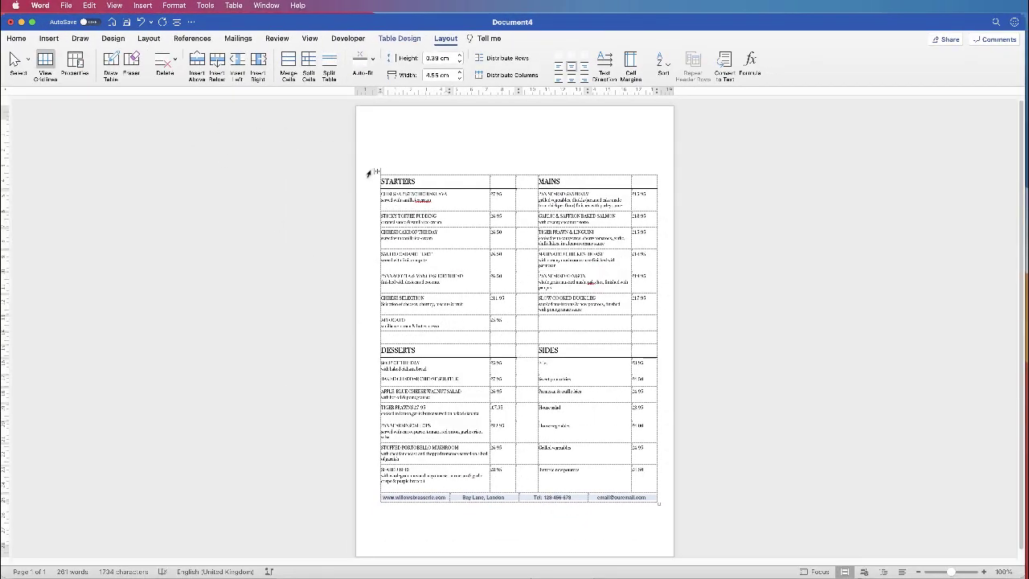
- Hide the gridlines of the whole menu table and return to the blank area above it
click(376, 170)
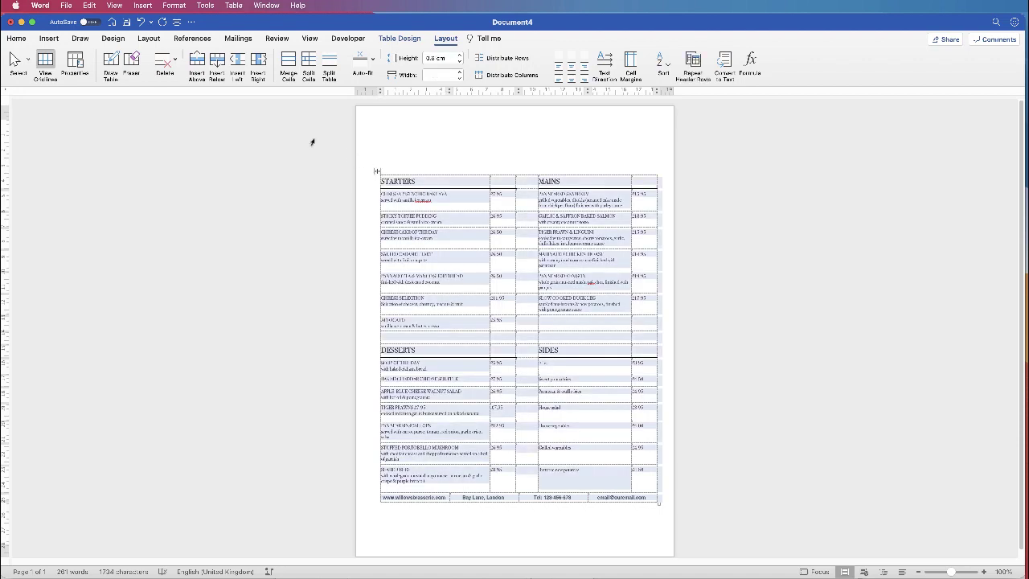
click(44, 62)
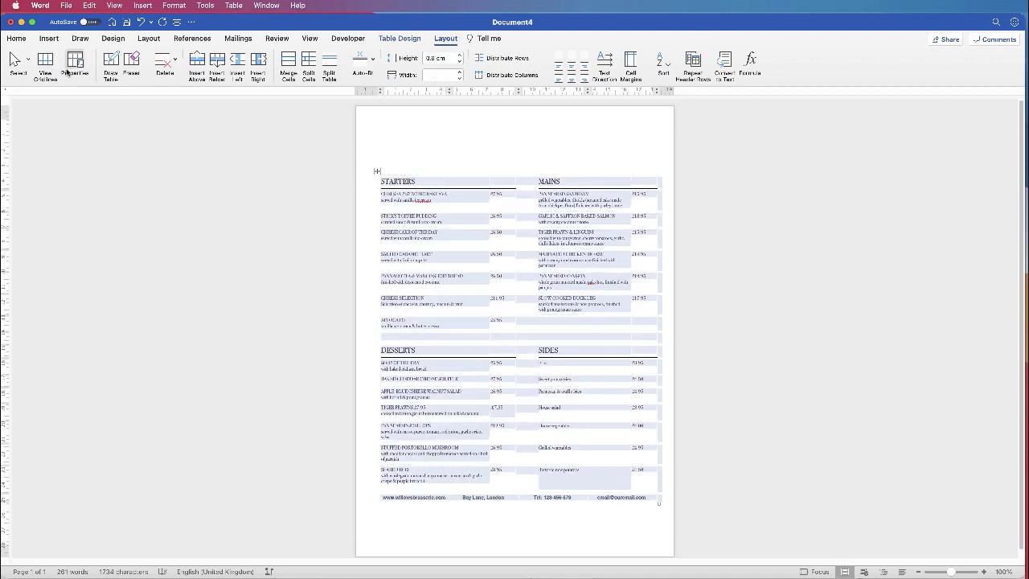
click(460, 154)
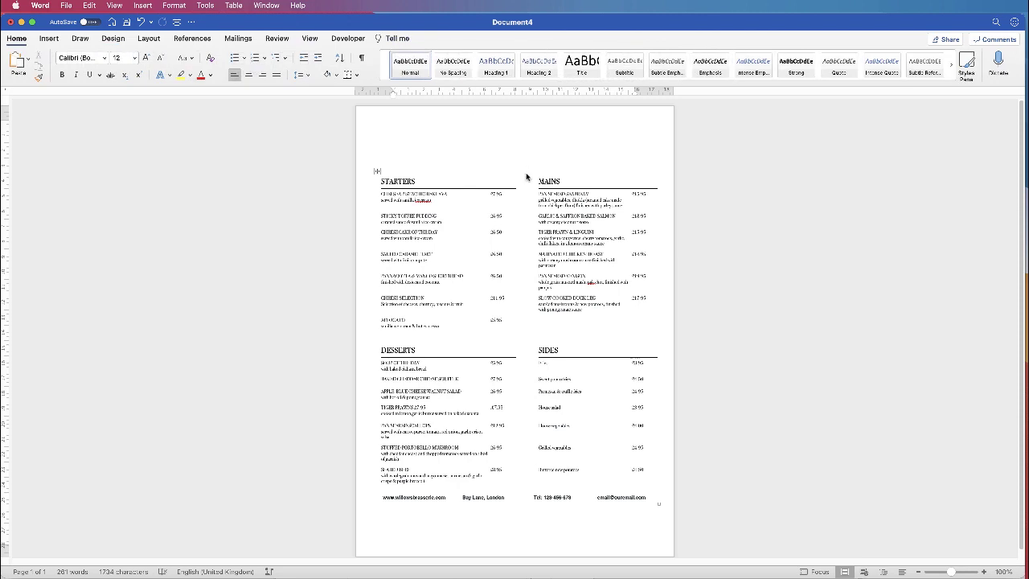
- Insert four blank lines above the menu table to move it down while keeping it on one page
key(Return)
key(Return)
key(Return)
key(Return)
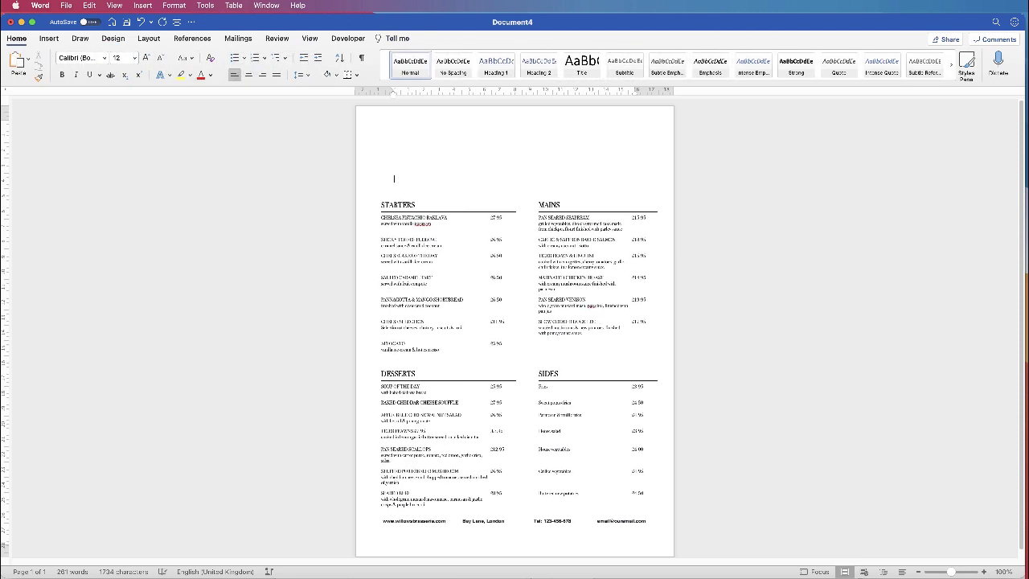
key(Return)
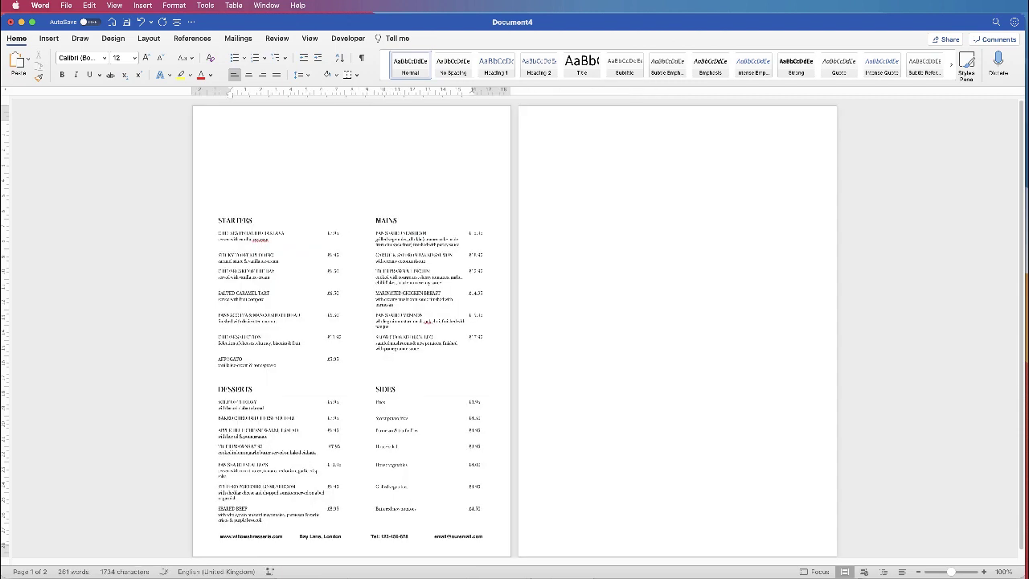
key(BackSpace)
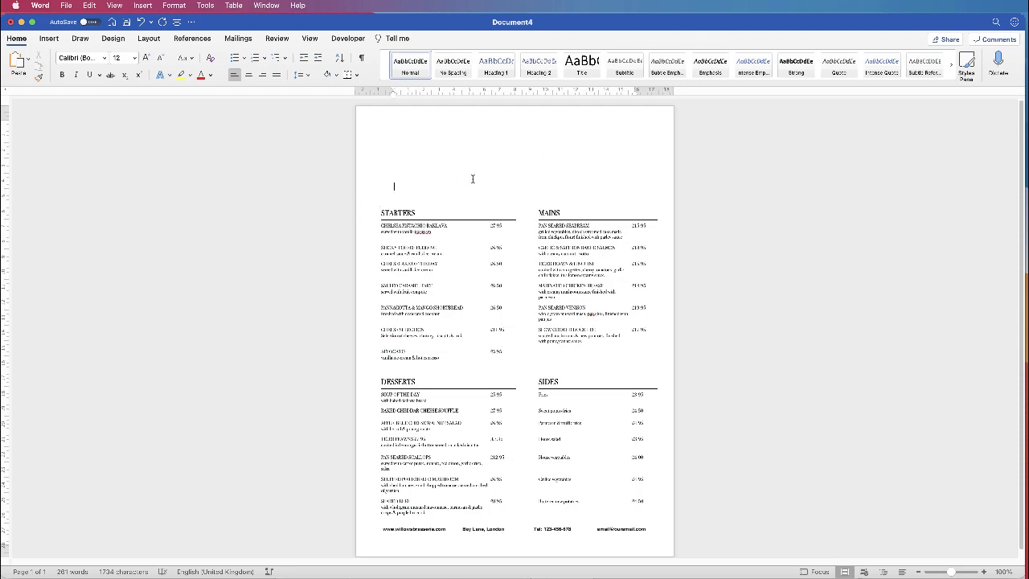
- Search the stock icons for food and insert the solid black icon of a wine glass, bottle and bowl on a plate
click(50, 38)
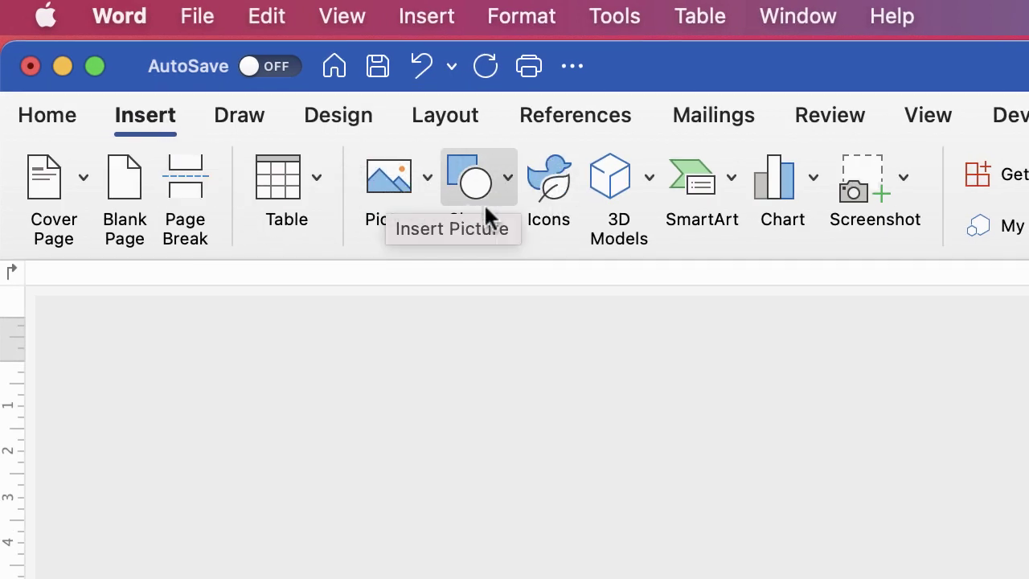
click(547, 184)
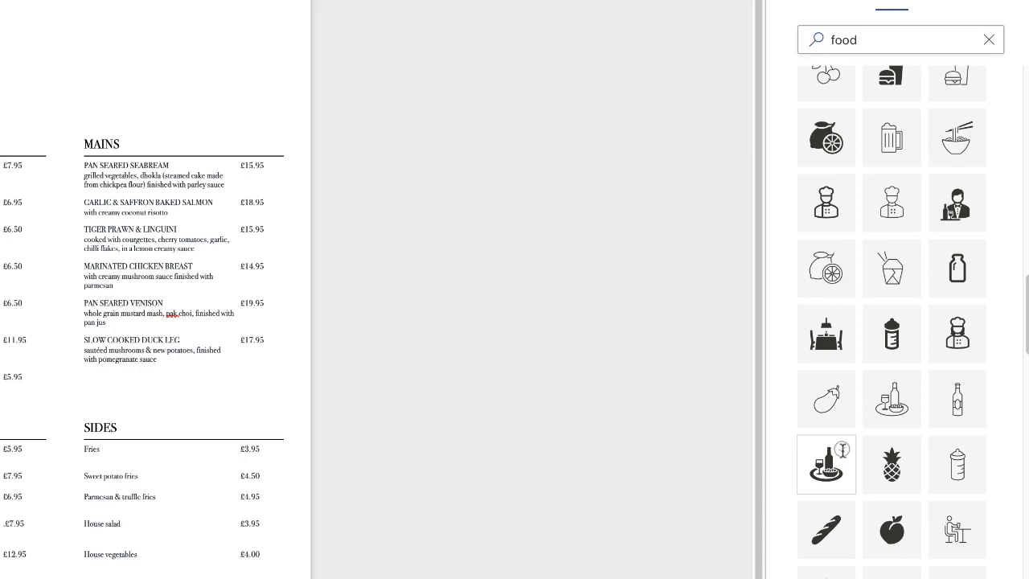
click(842, 449)
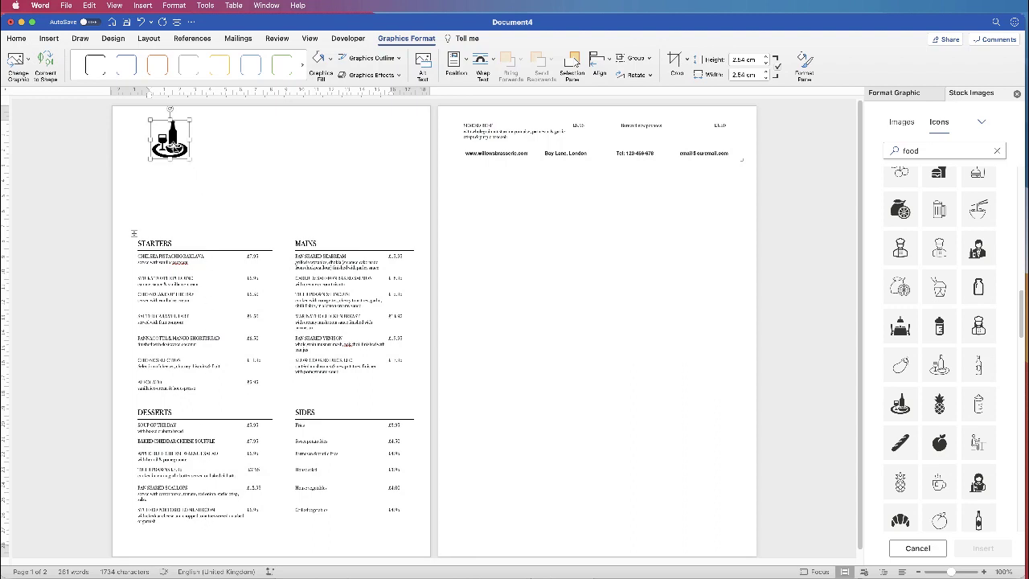
- Set the inserted food icon's text wrapping to In Front of Text
drag(172, 147, 216, 149)
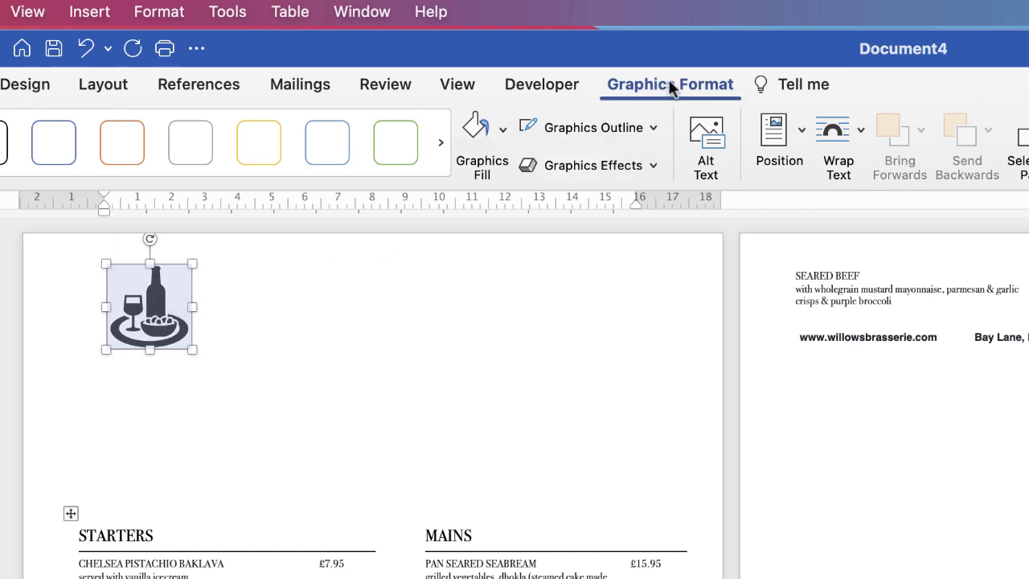
click(861, 137)
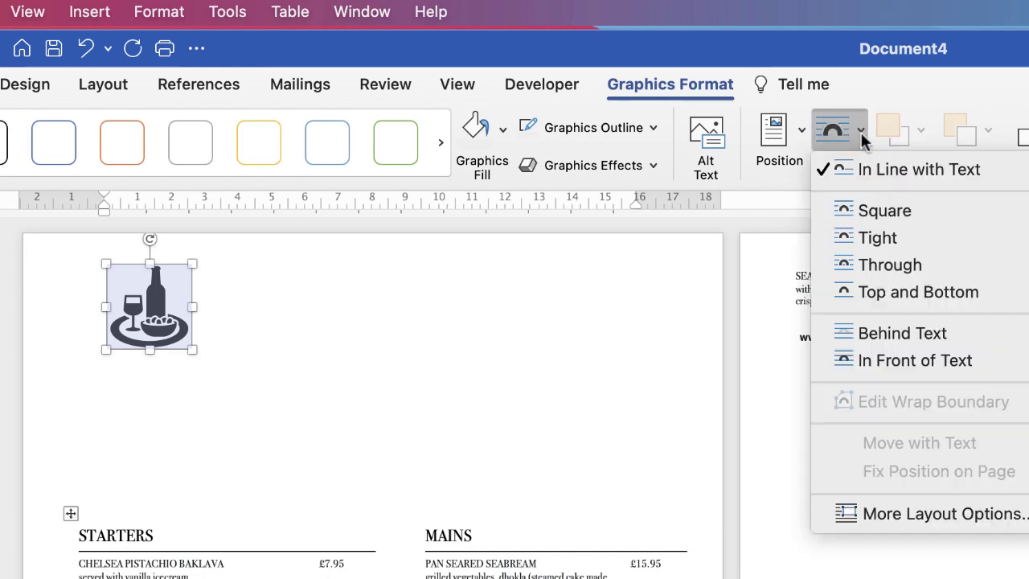
click(931, 361)
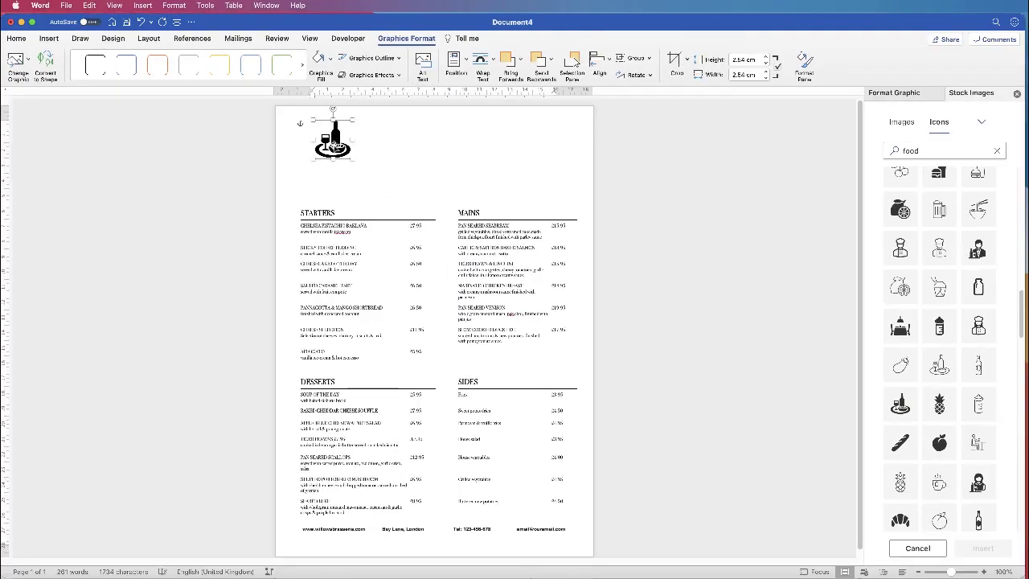
- Move the icon to the middle of the page's top area and align it to centre
drag(334, 142, 441, 138)
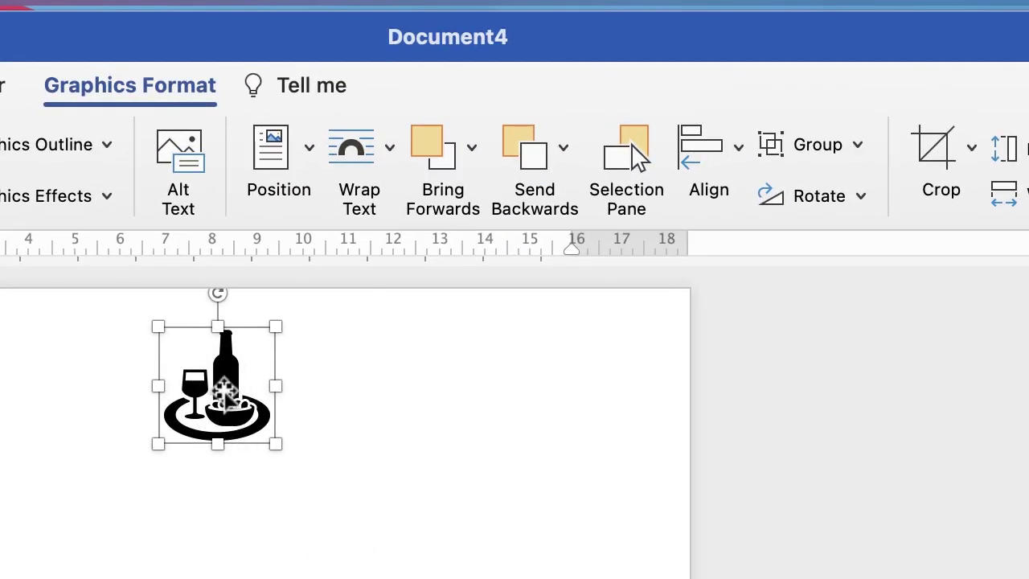
click(738, 145)
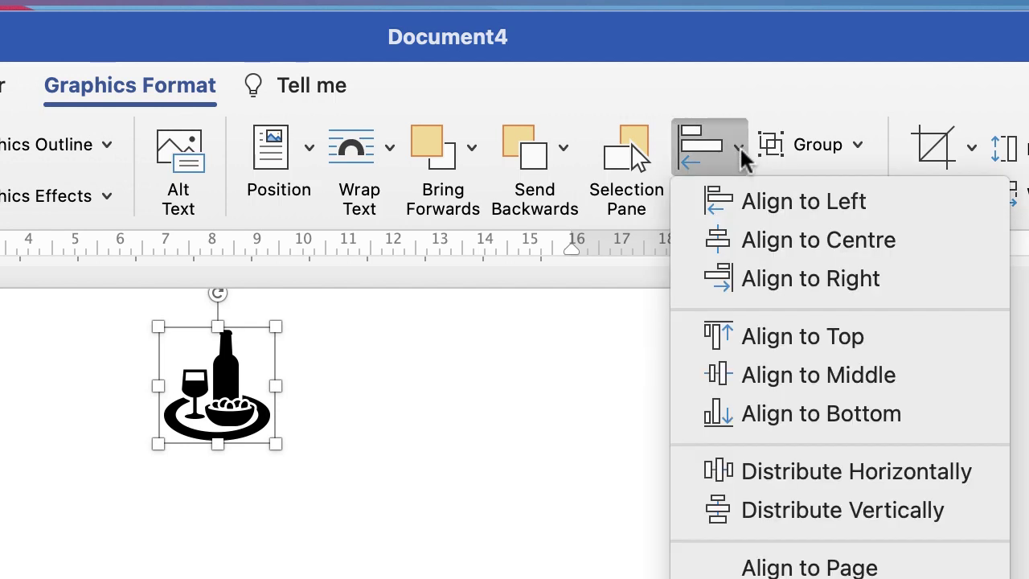
click(778, 241)
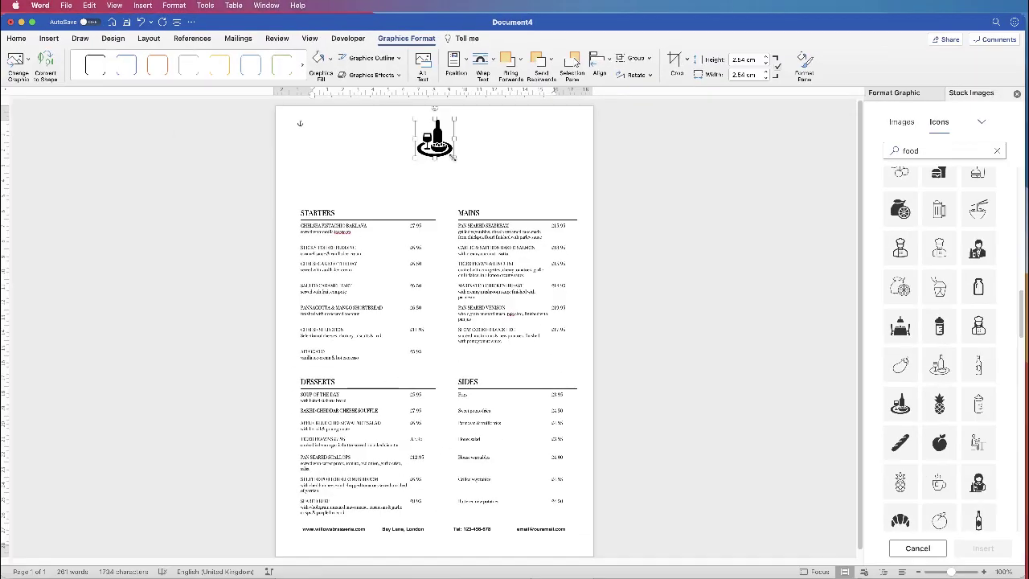
- Shrink the icon to about 2.19 cm square, align it to centre again and deselect it
drag(453, 157, 449, 152)
click(607, 61)
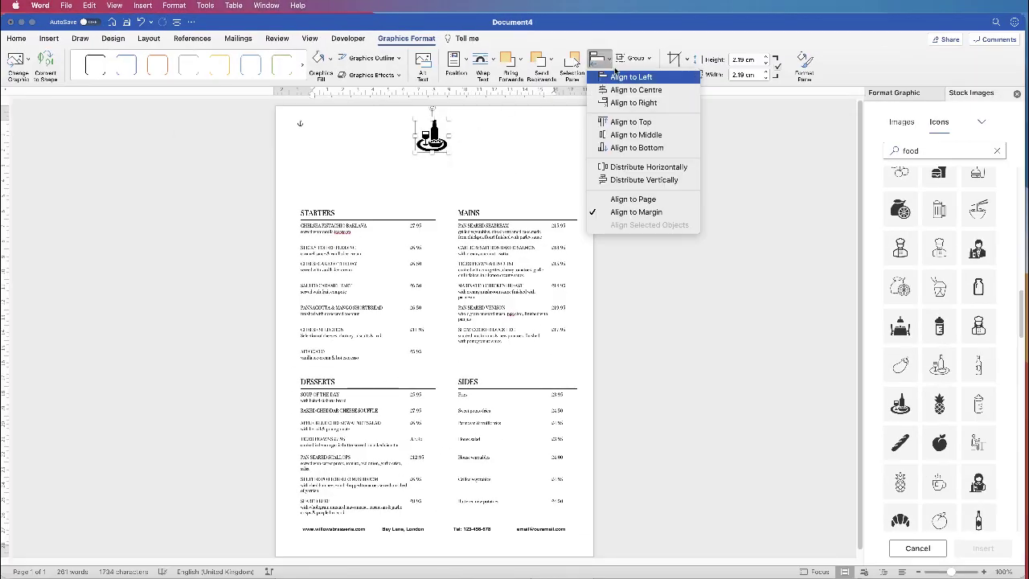
click(632, 92)
click(427, 181)
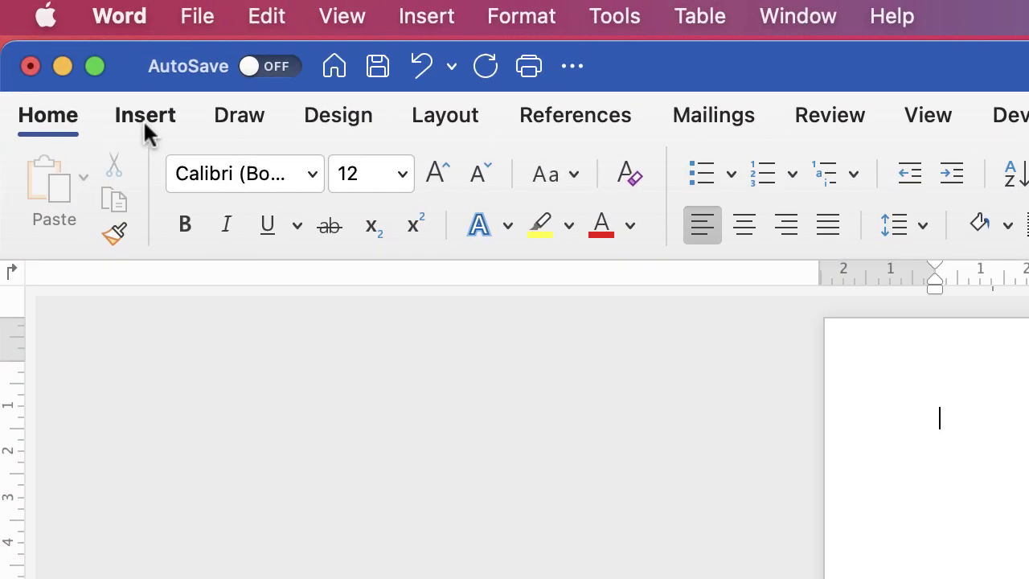
- Draw a text box about 8.5 cm wide and 2 cm tall beneath the icon and shift it towards the page centre
click(146, 116)
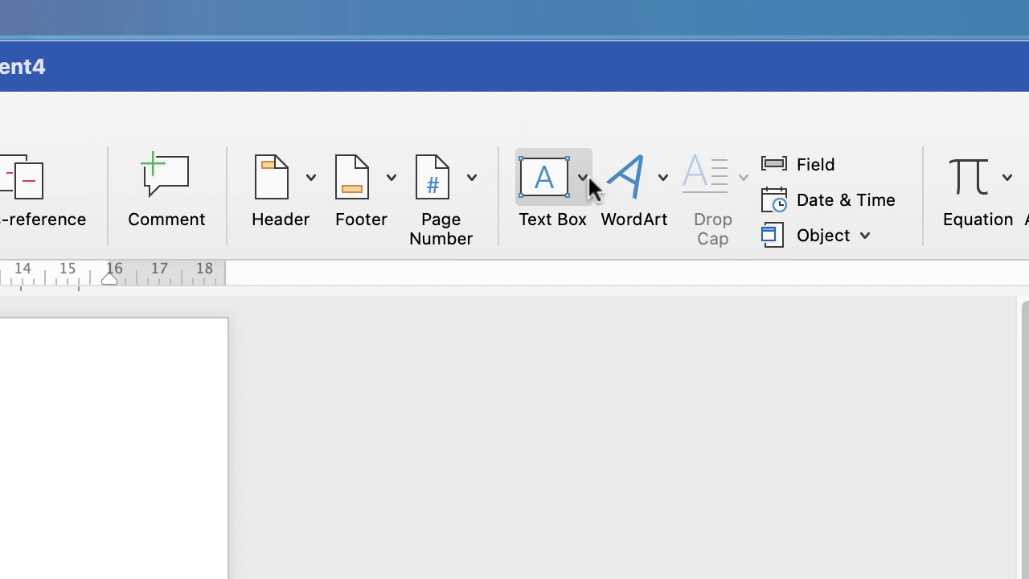
click(584, 178)
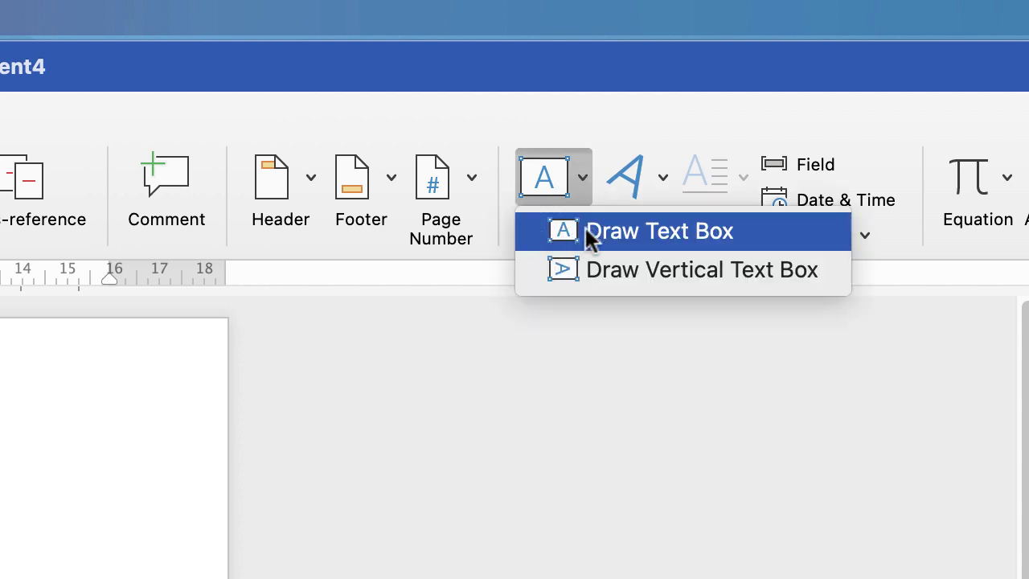
click(640, 227)
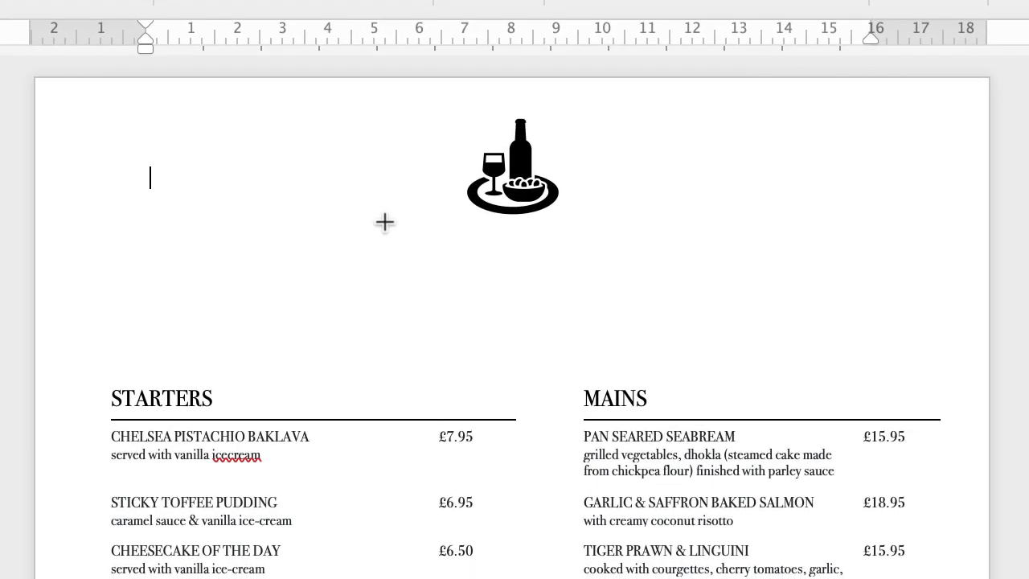
mouse_move(331, 216)
mouse_down()
mouse_move(520, 306)
mouse_move(716, 308)
mouse_up()
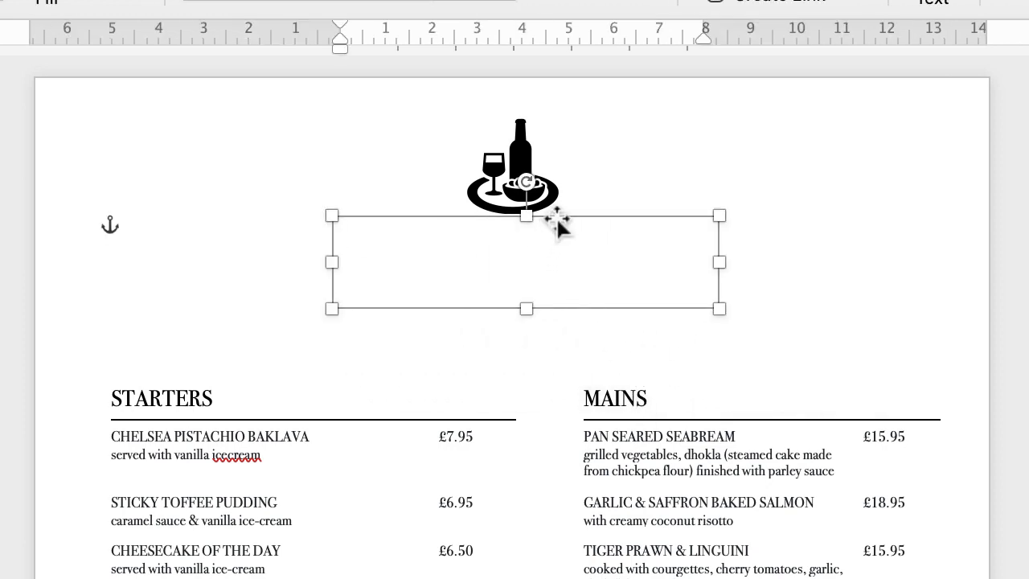
drag(559, 221, 529, 265)
- Remove the text box's outline and fill, and move the box slightly further down below the icon
click(604, 131)
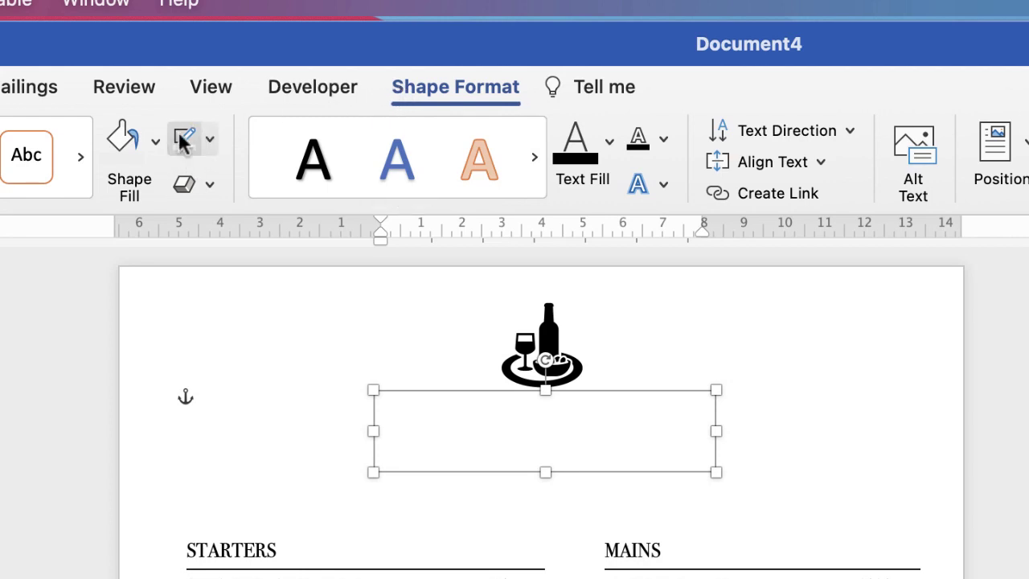
click(210, 150)
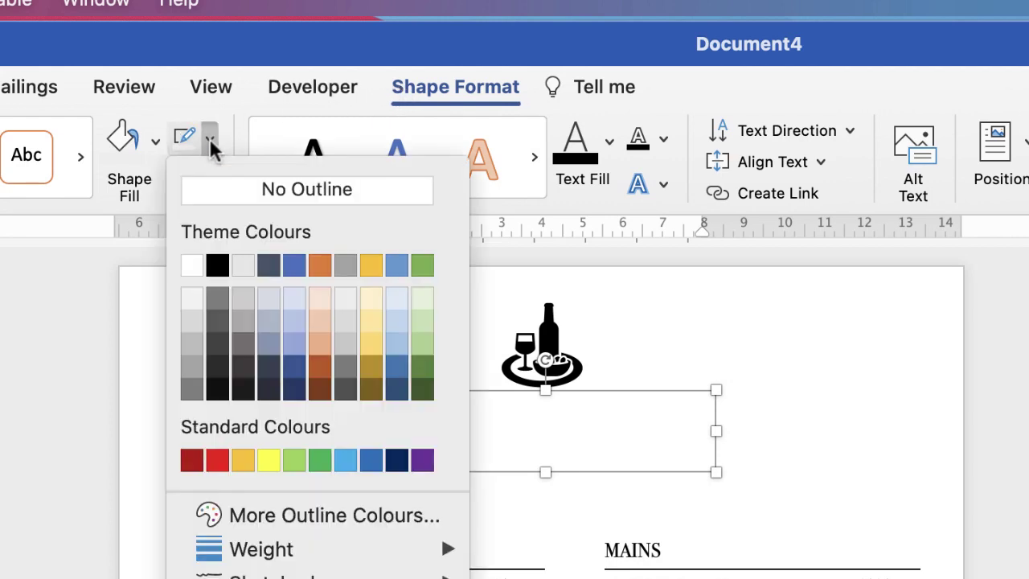
click(225, 199)
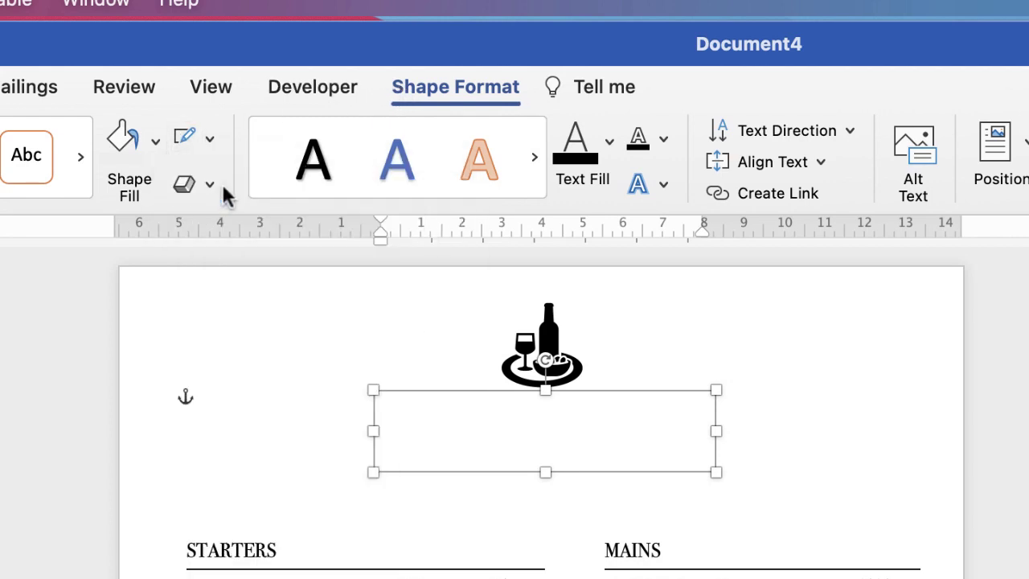
click(157, 147)
click(164, 205)
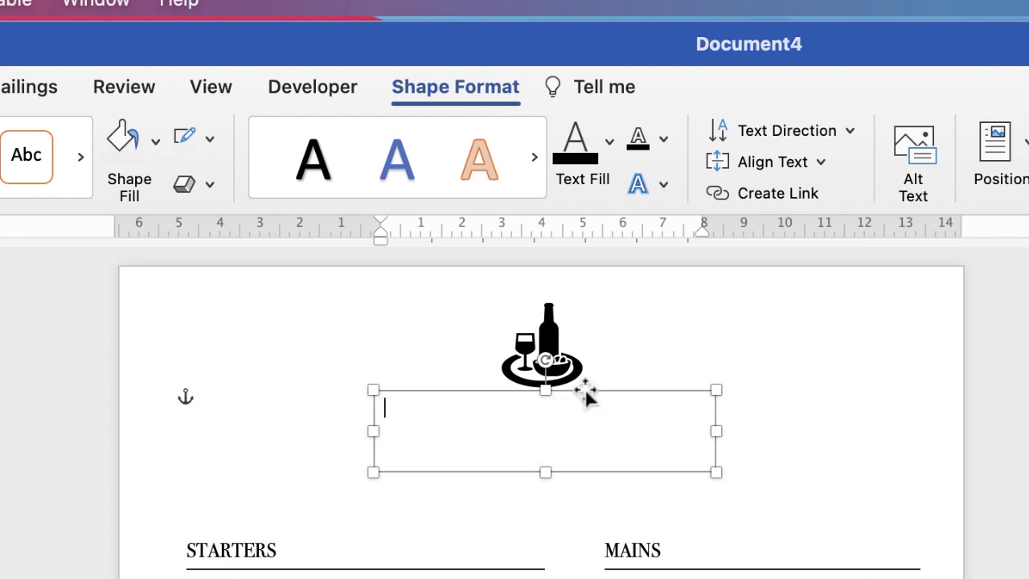
mouse_move(588, 395)
mouse_down()
mouse_move(584, 350)
mouse_move(620, 351)
mouse_move(576, 428)
mouse_move(545, 350)
mouse_move(603, 378)
mouse_move(588, 409)
mouse_up()
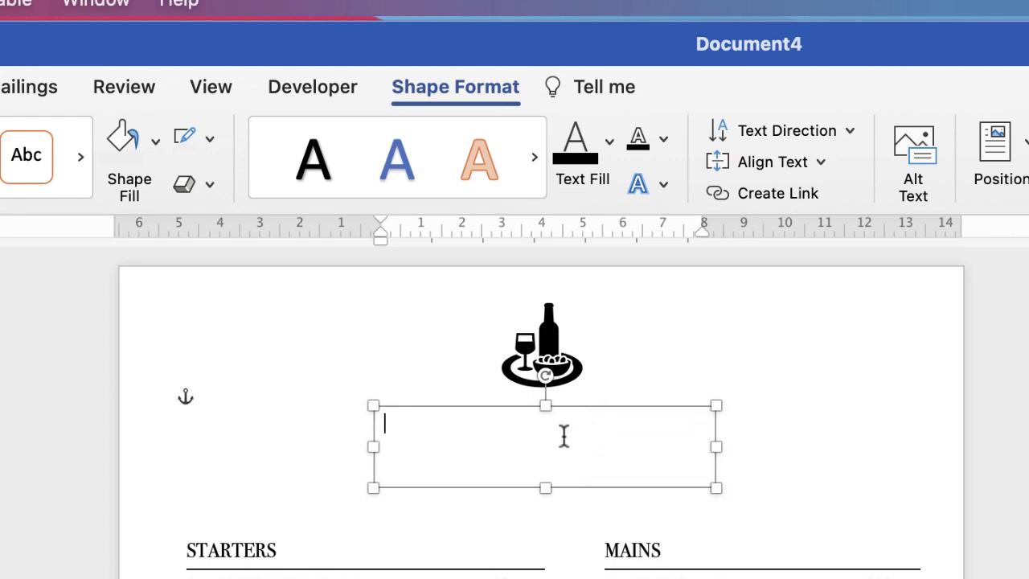
- Enter WILLOWS in the text box beneath the icon and set its font to Avenir Black
click(532, 431)
text(WILLOWS)
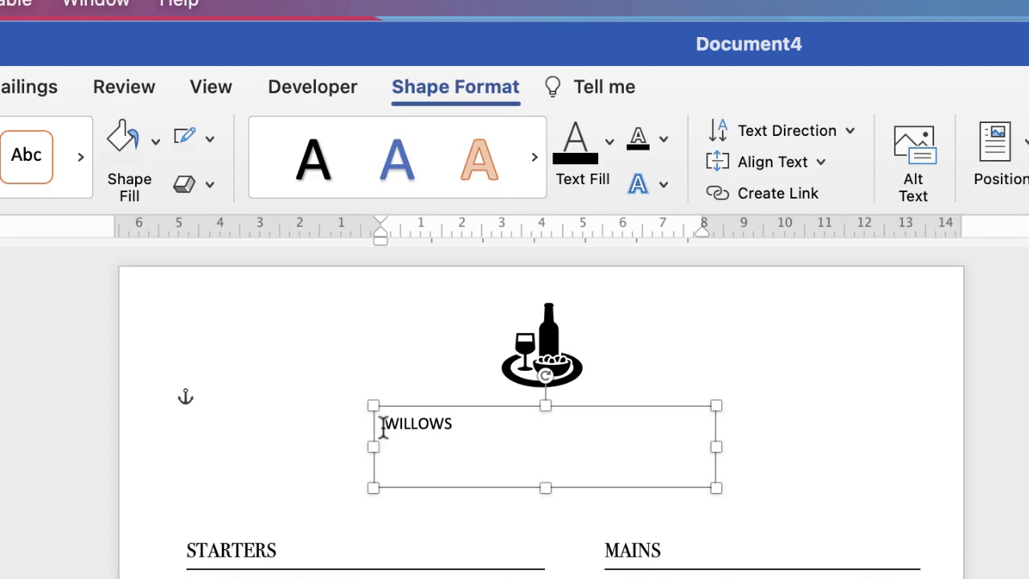
drag(383, 449, 404, 457)
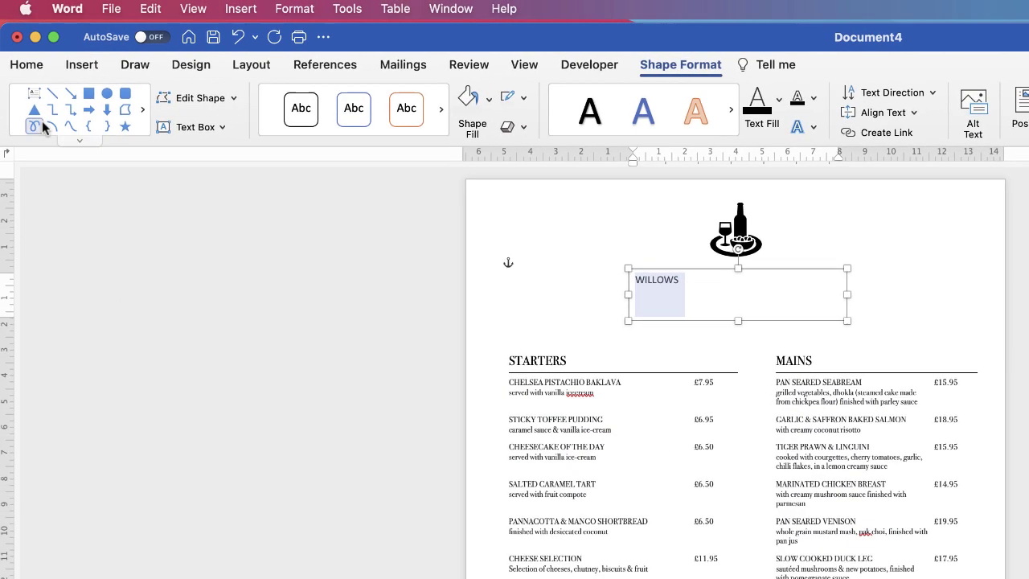
click(27, 66)
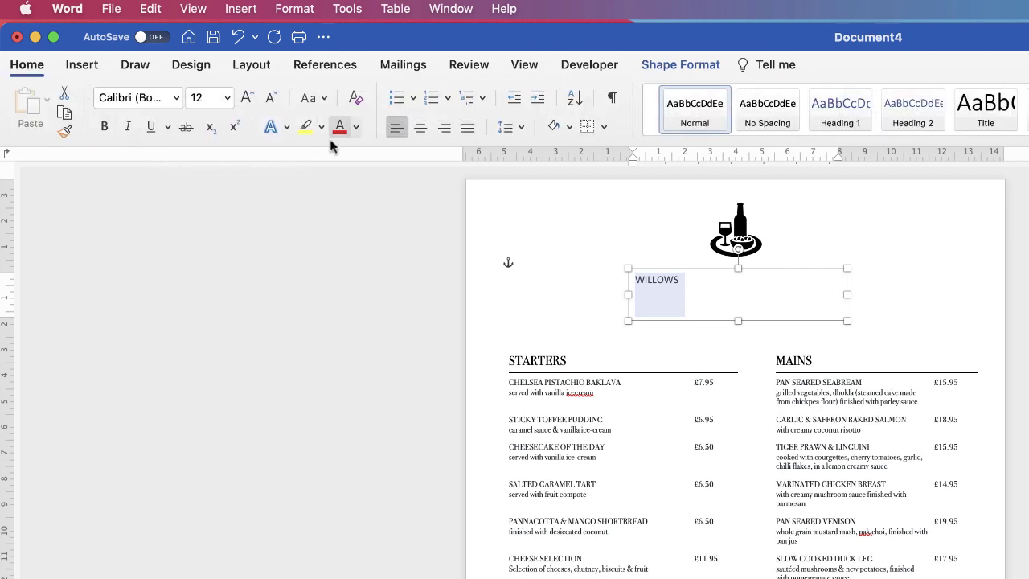
click(176, 98)
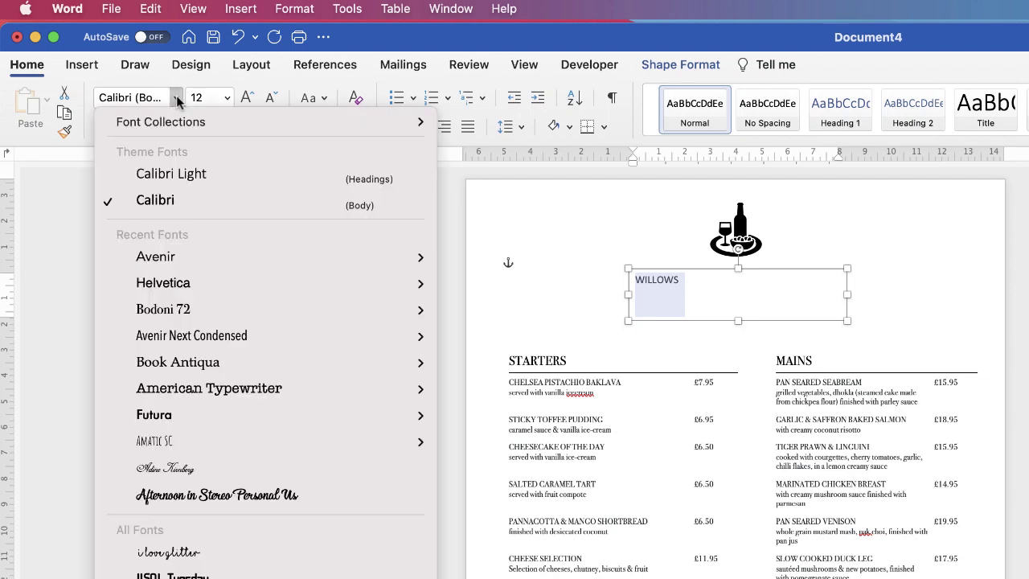
mouse_move(147, 264)
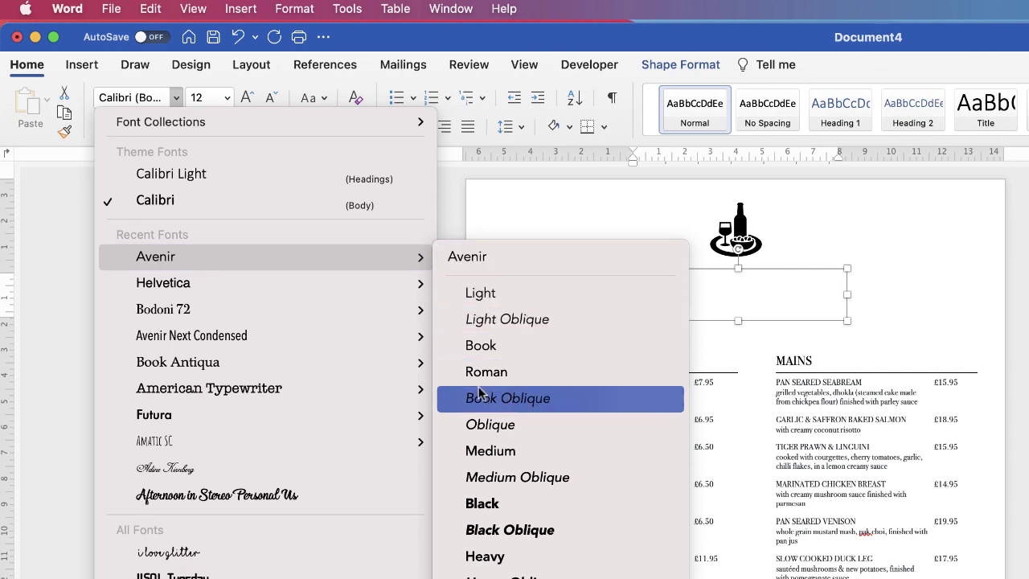
click(474, 504)
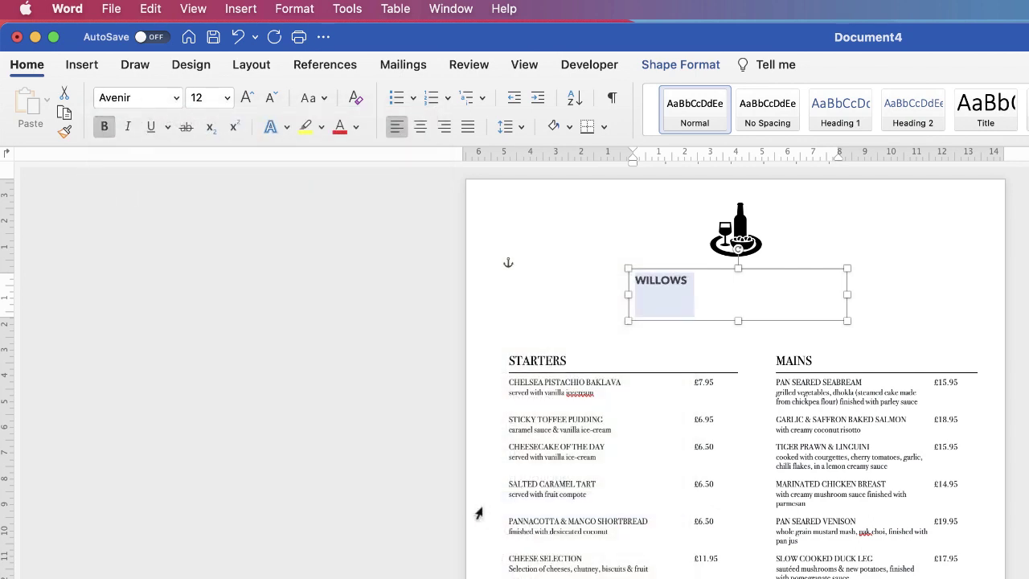
- Enlarge the WILLOWS text to a font size of 30
click(246, 98)
click(247, 98)
click(246, 98)
click(246, 98)
click(246, 98)
click(247, 99)
click(248, 99)
click(247, 99)
click(247, 99)
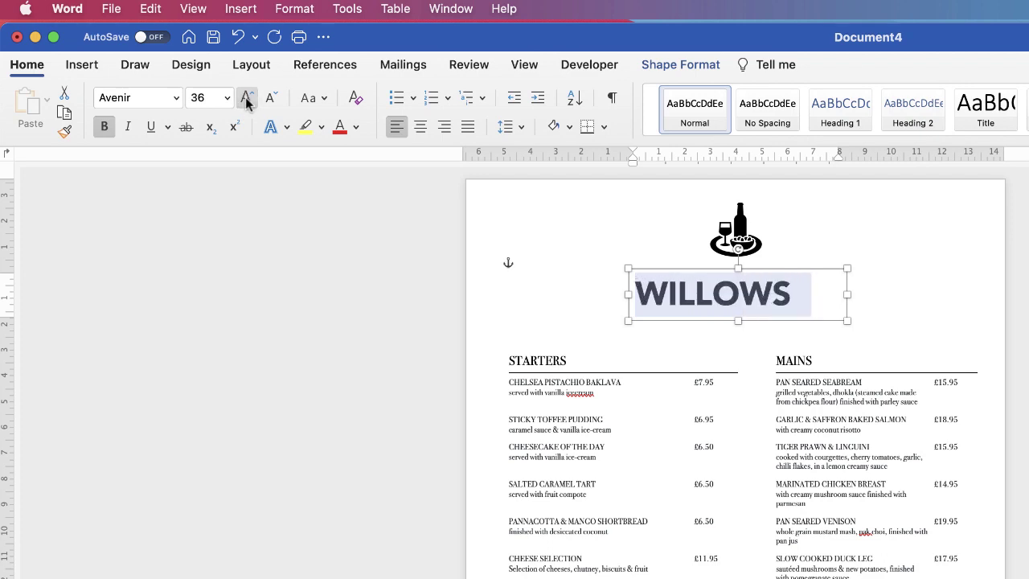
click(227, 98)
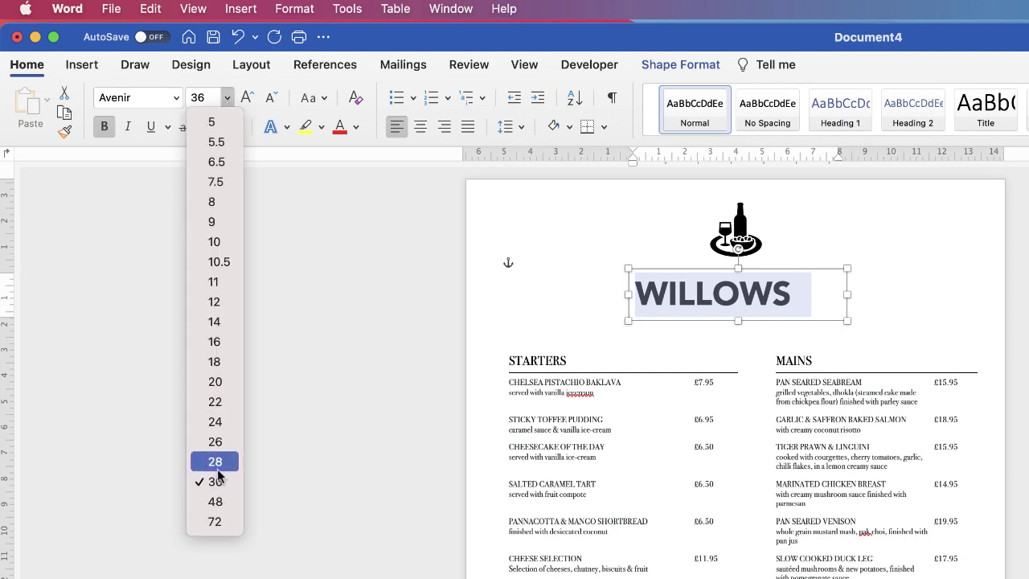
click(205, 98)
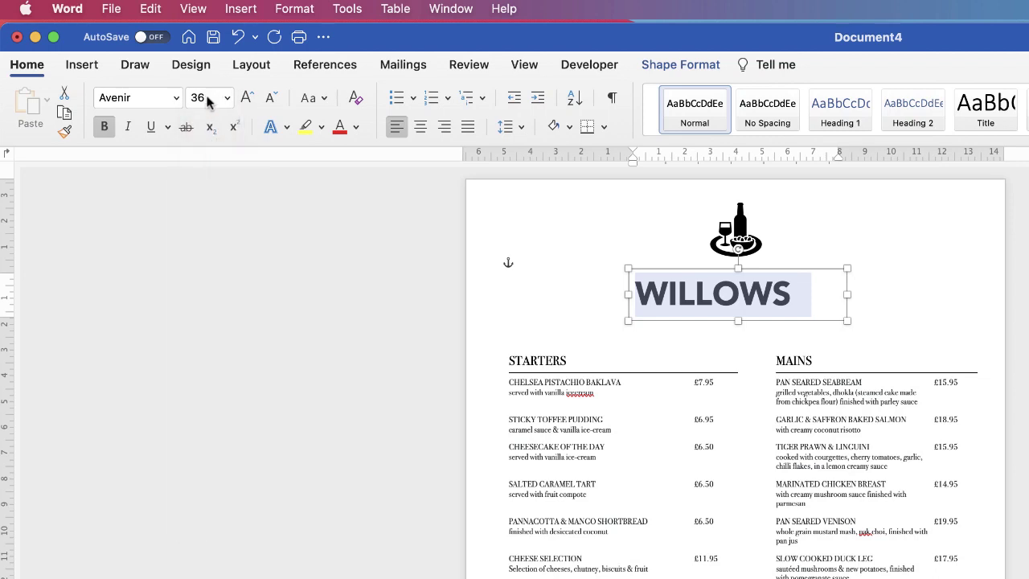
click(202, 98)
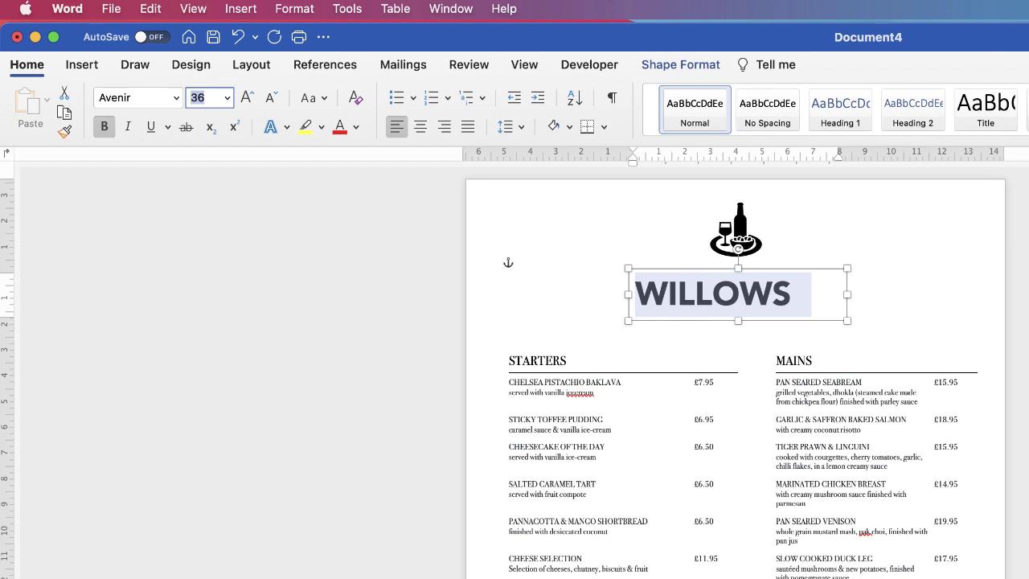
key(Return)
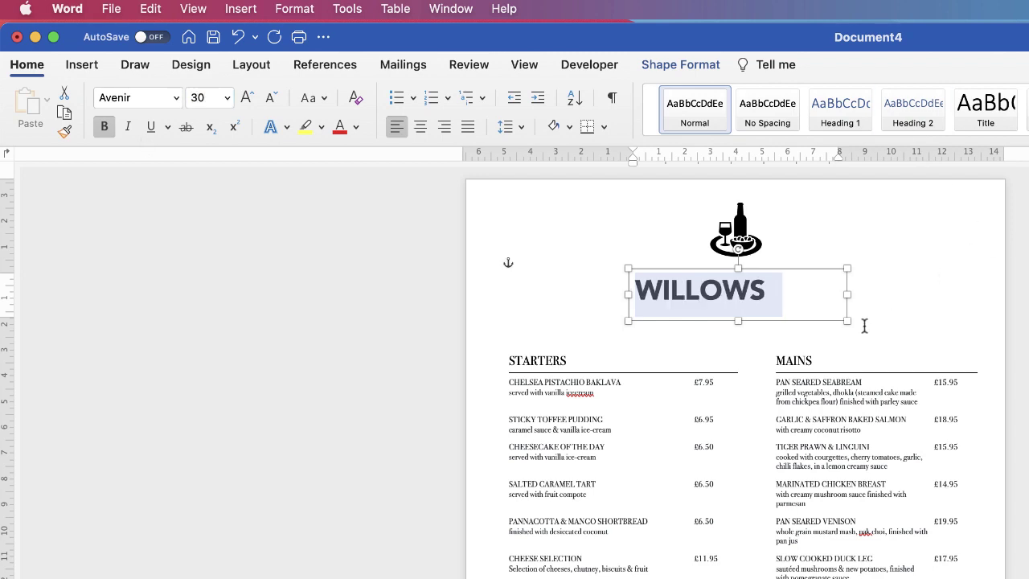
- Narrow the WILLOWS text box to about 5.7 cm wide and centre the text inside it
drag(848, 325, 771, 320)
drag(569, 320, 574, 321)
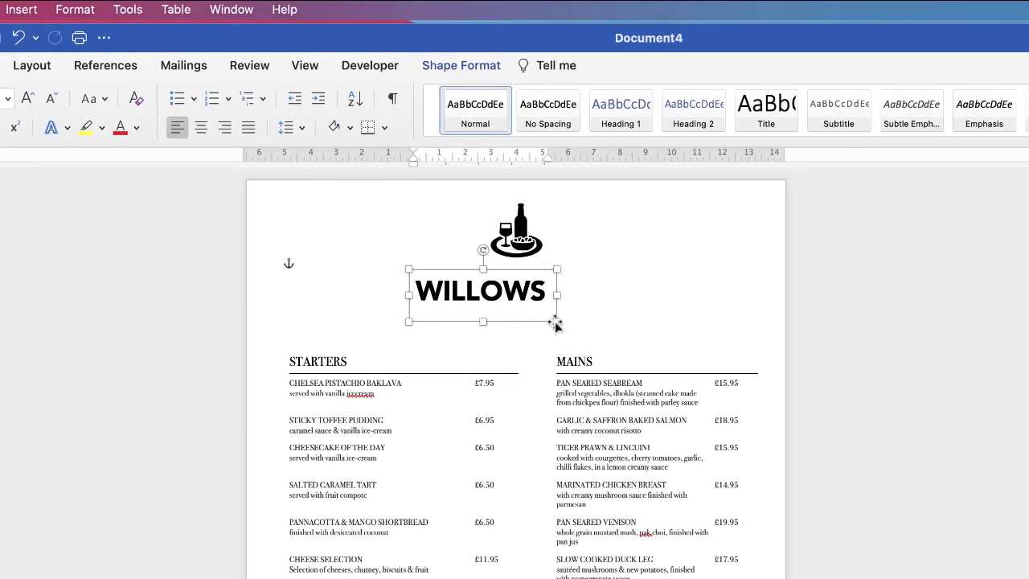
triple_click(500, 291)
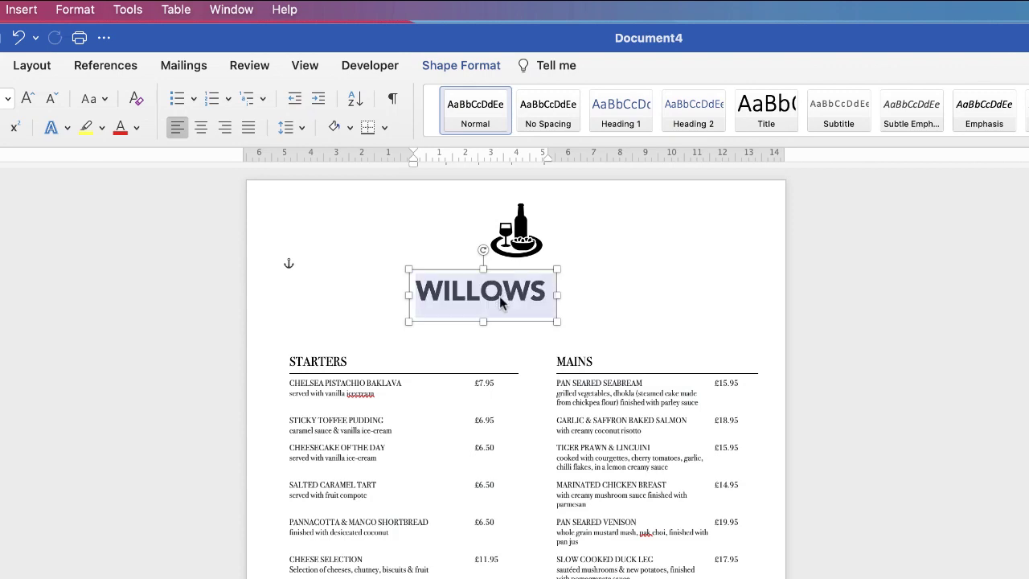
click(201, 129)
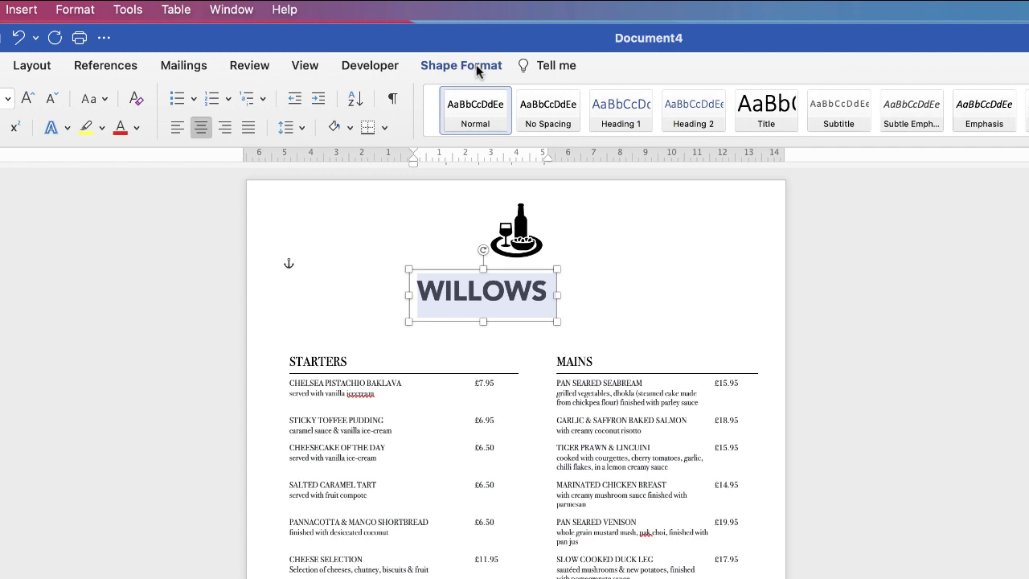
- Align the WILLOWS text box to the page's horizontal centre and deselect it
click(476, 64)
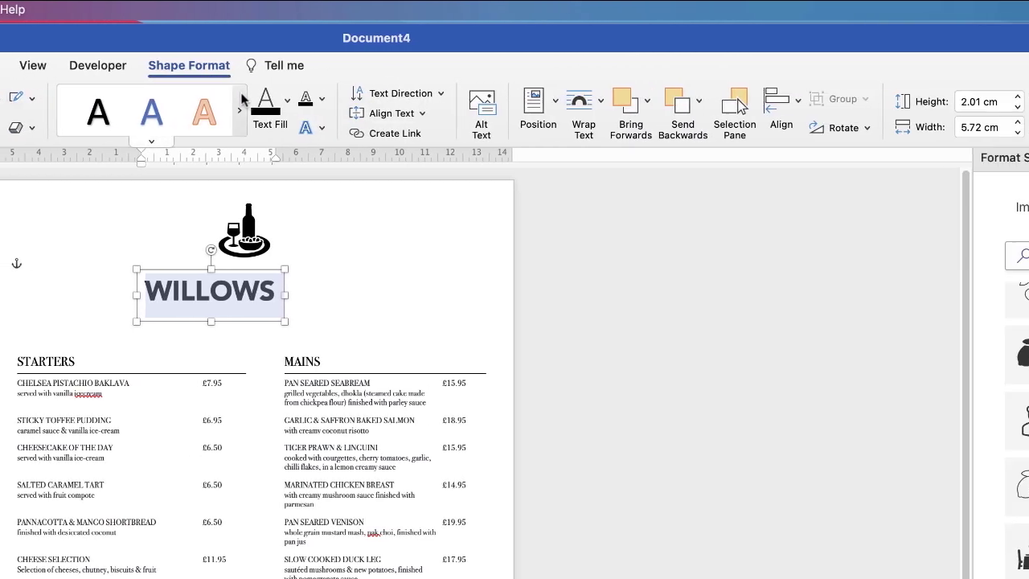
click(766, 104)
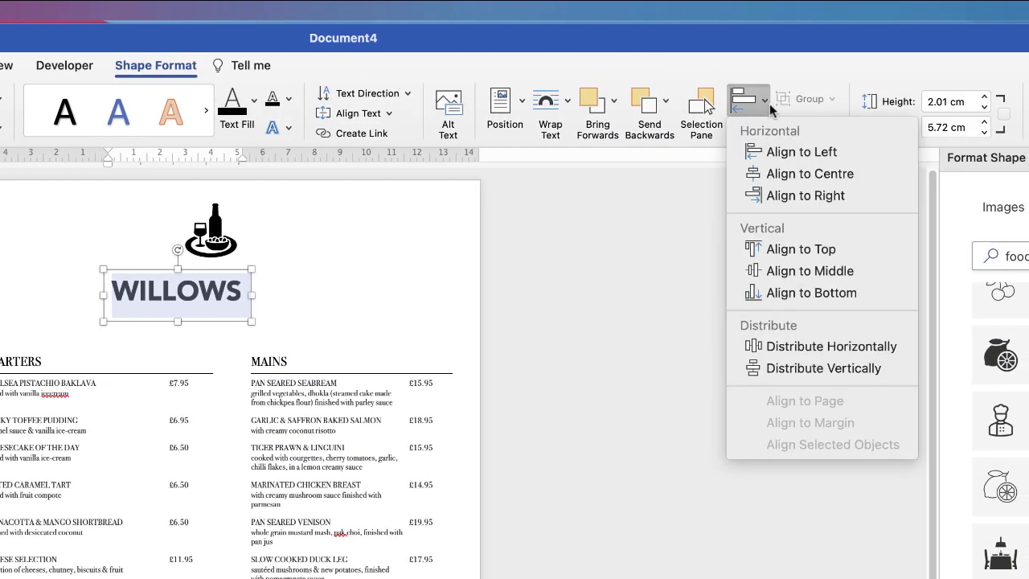
click(809, 174)
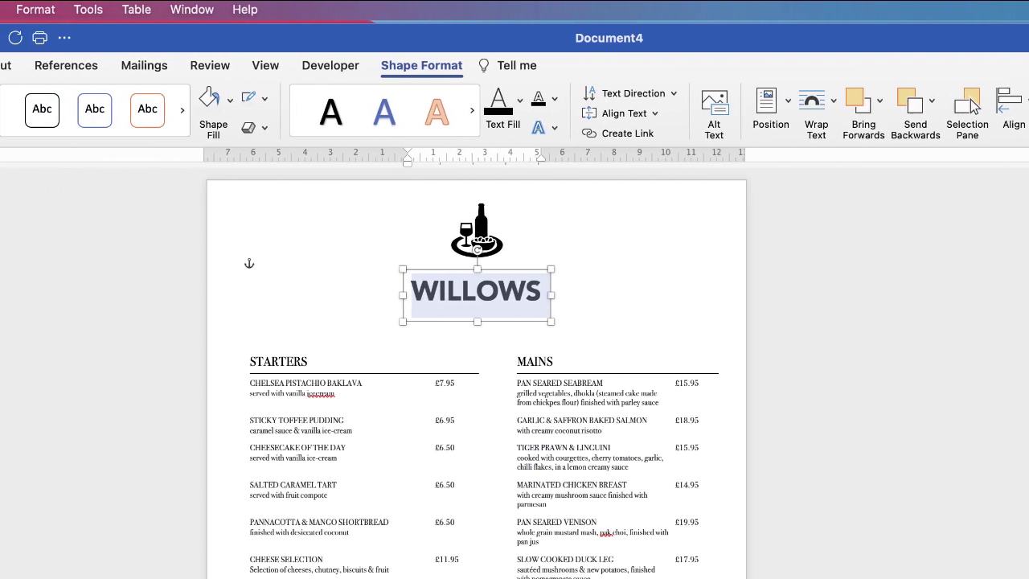
click(239, 303)
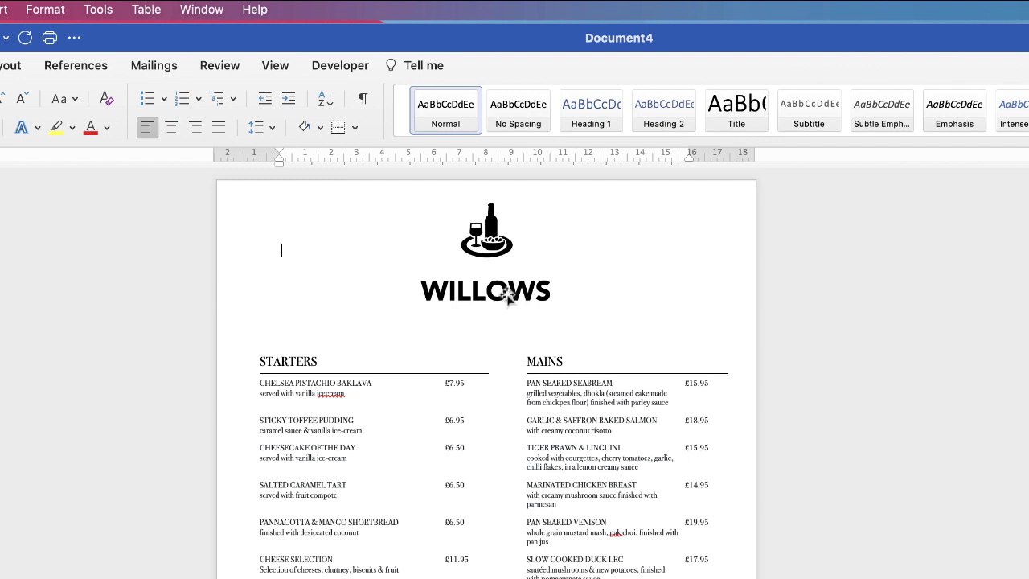
- Duplicate the WILLOWS text box just below the original and replace the copy's text with BAR & BRASSERIE
click(503, 296)
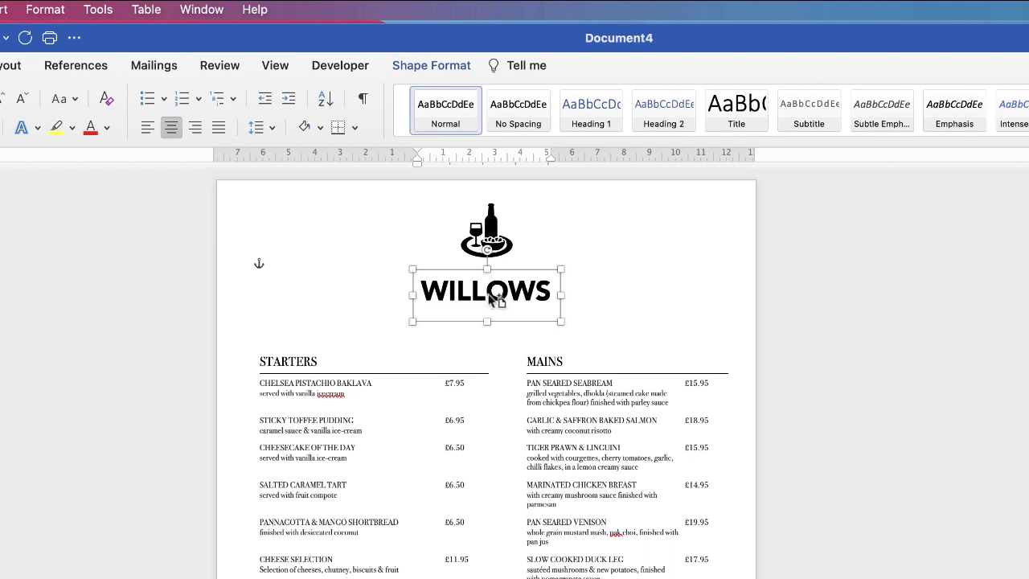
drag(493, 298, 611, 338)
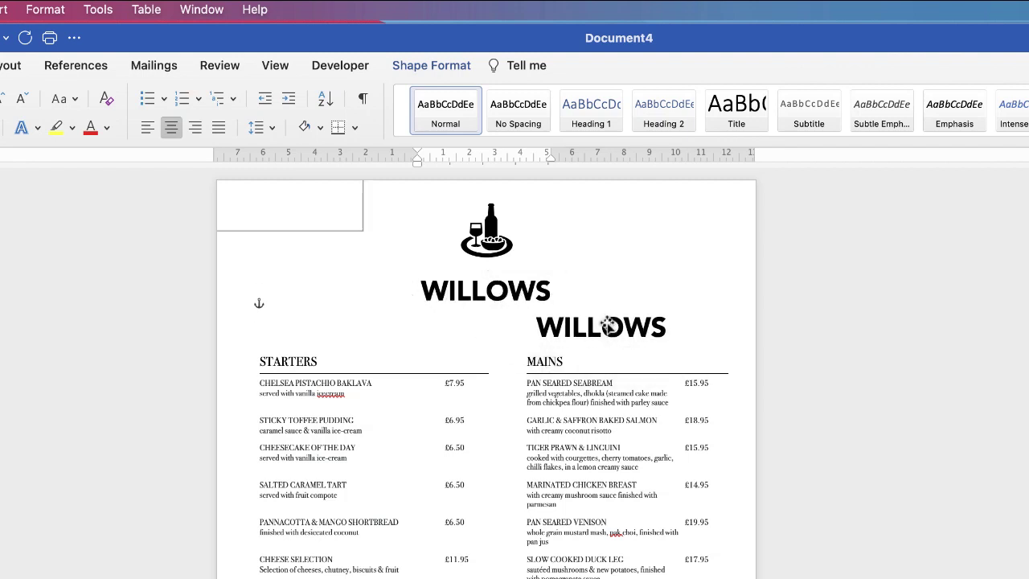
double_click(607, 344)
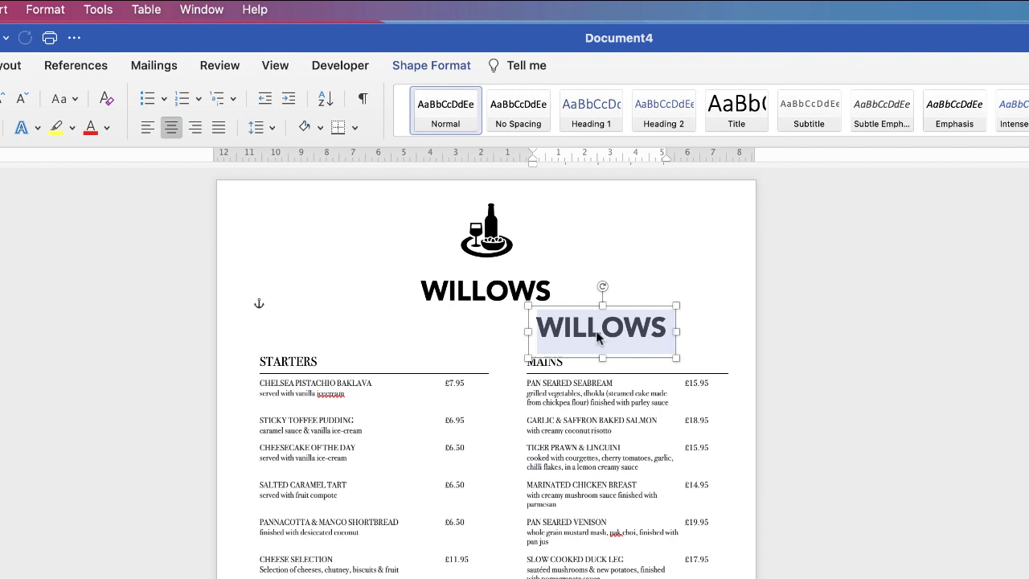
text(BAR &)
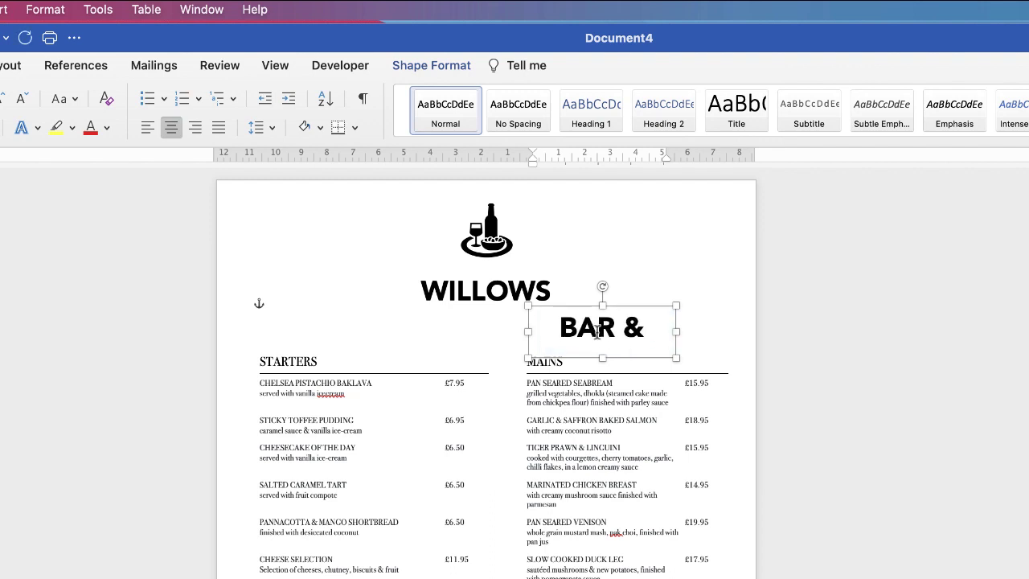
- Widen the BAR & BRASSERIE text box to about 12.5 cm and set its text to Avenir Light
drag(527, 333, 351, 344)
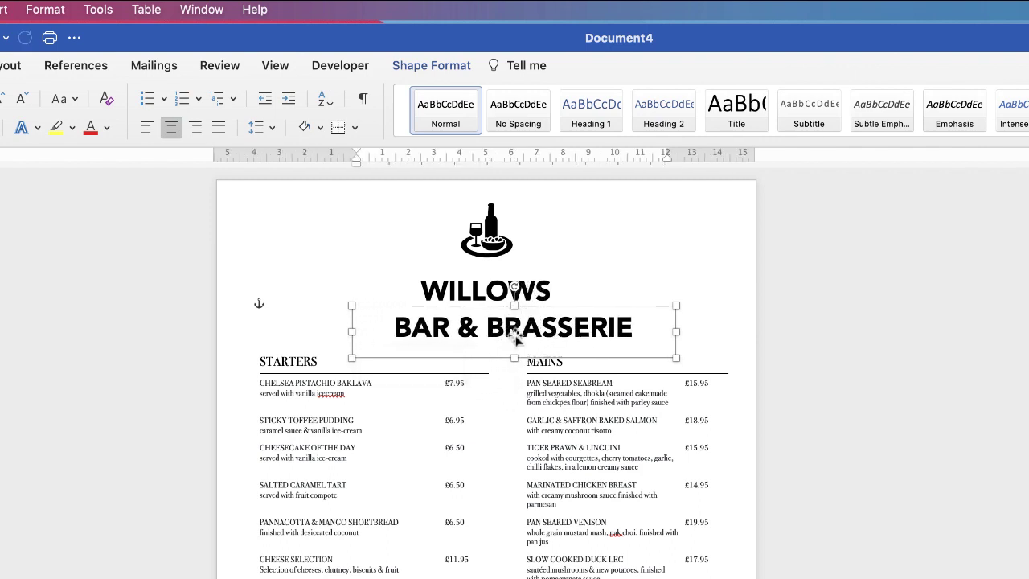
double_click(540, 328)
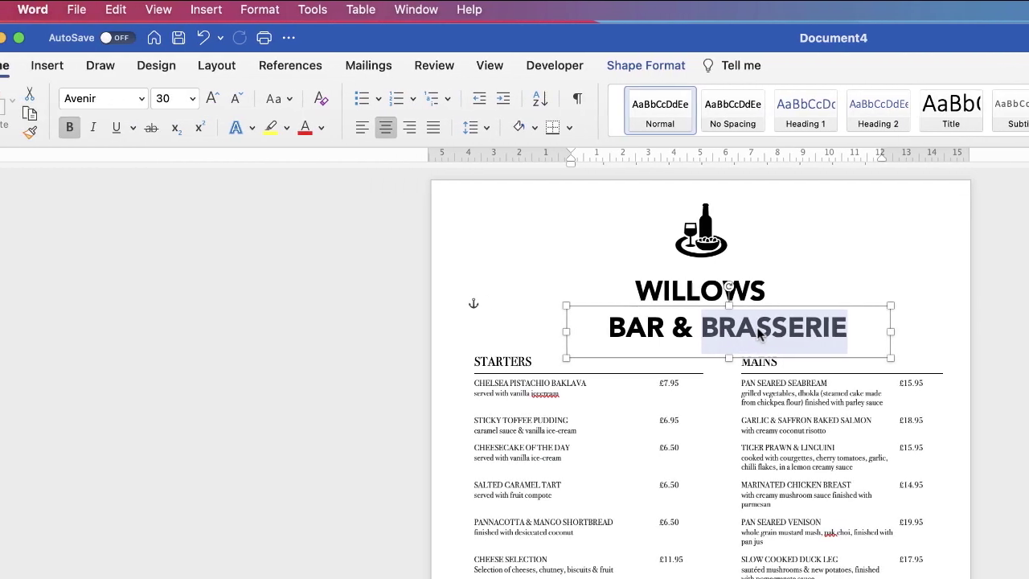
triple_click(774, 330)
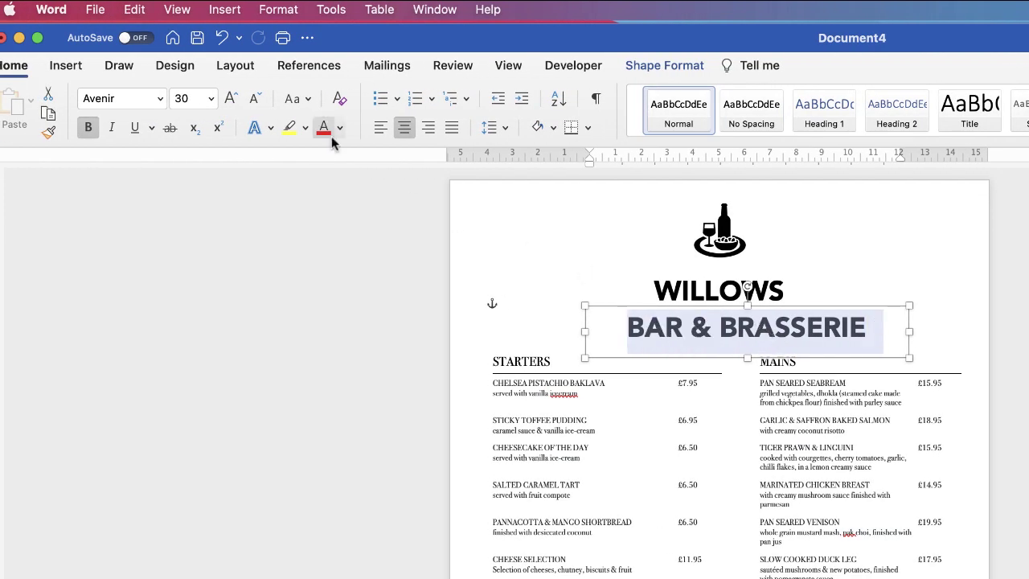
click(161, 106)
mouse_move(178, 263)
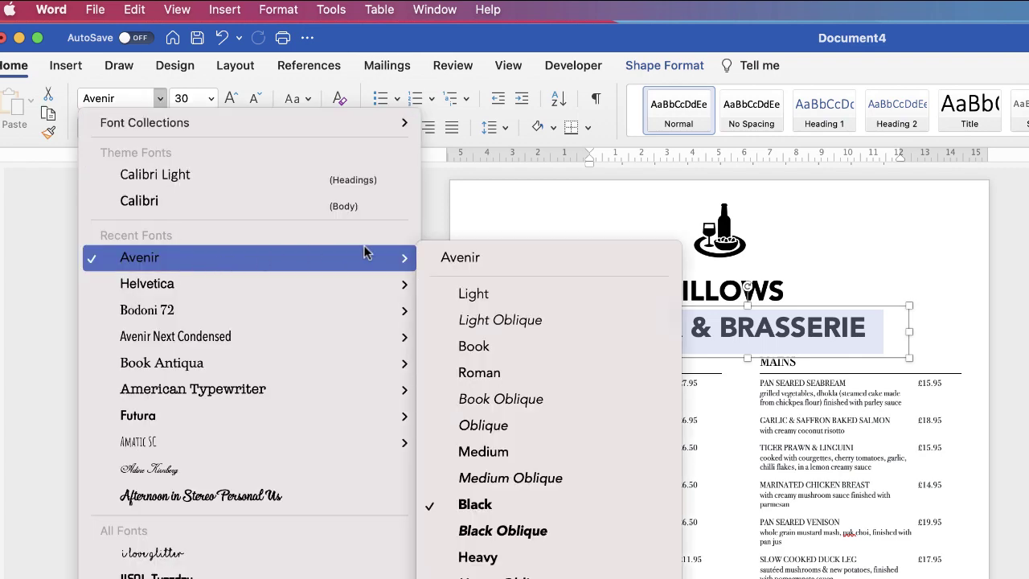
click(474, 295)
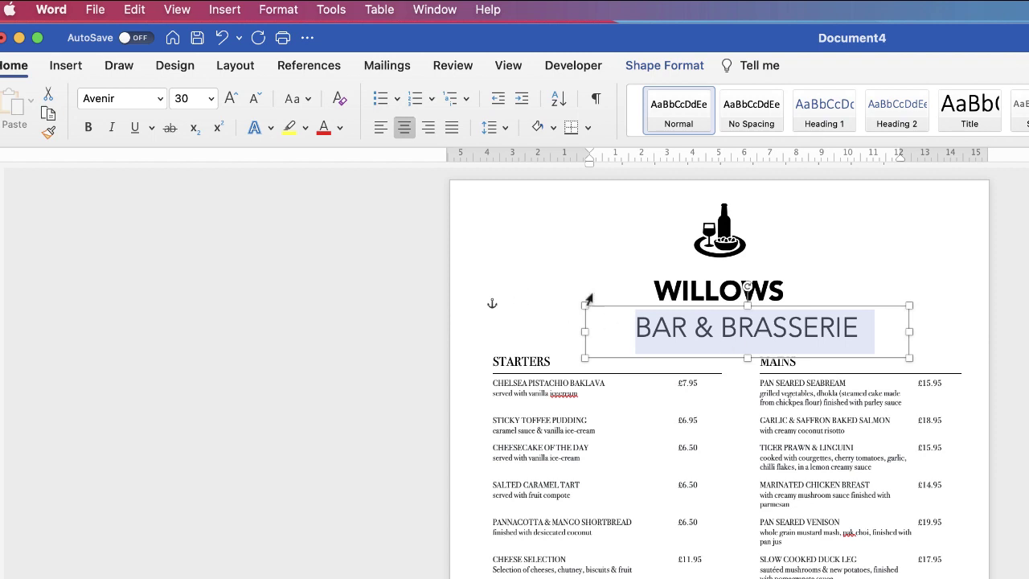
- Reduce the BAR & BRASSERIE text to a font size of 24
click(254, 99)
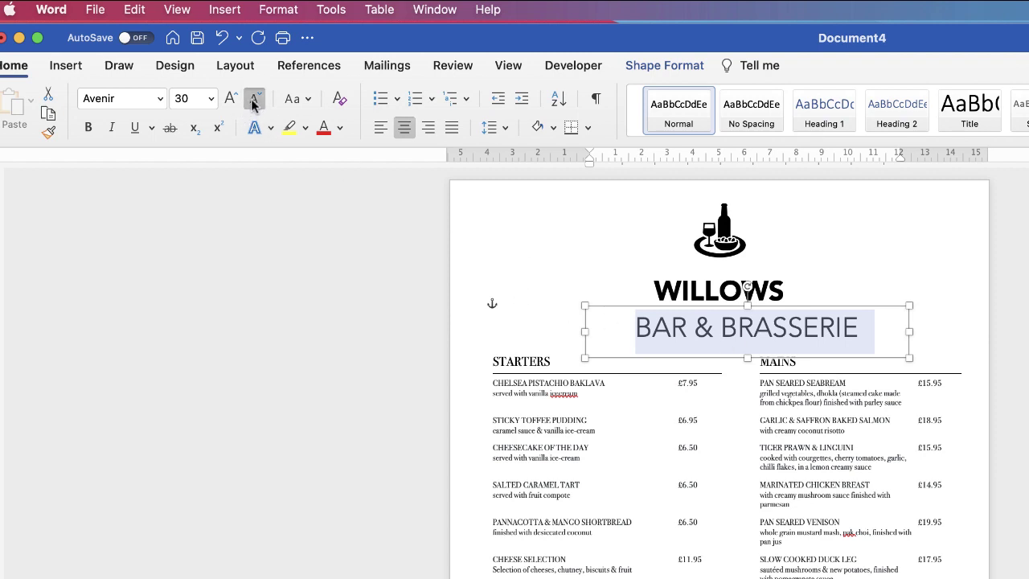
click(254, 99)
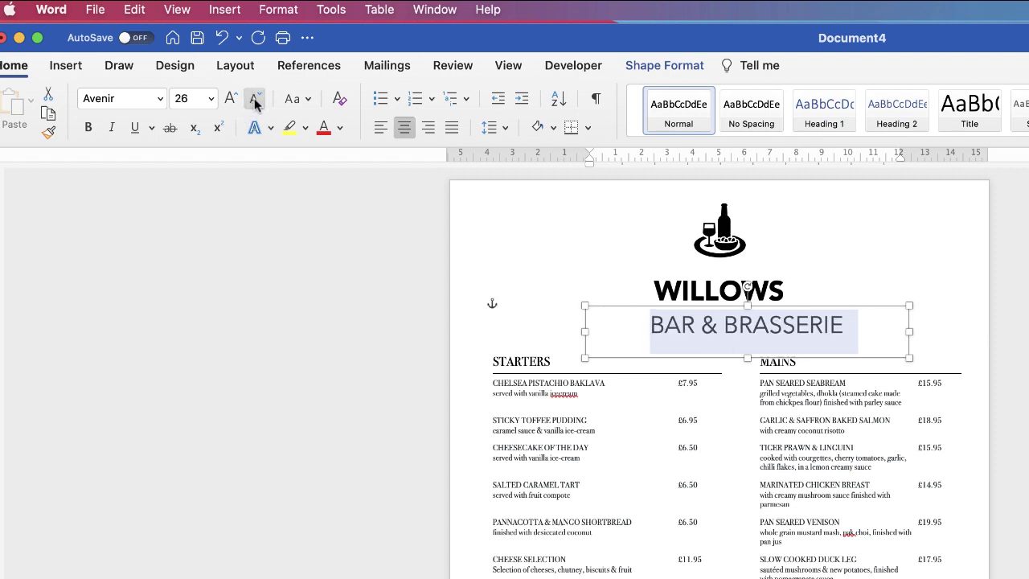
click(254, 100)
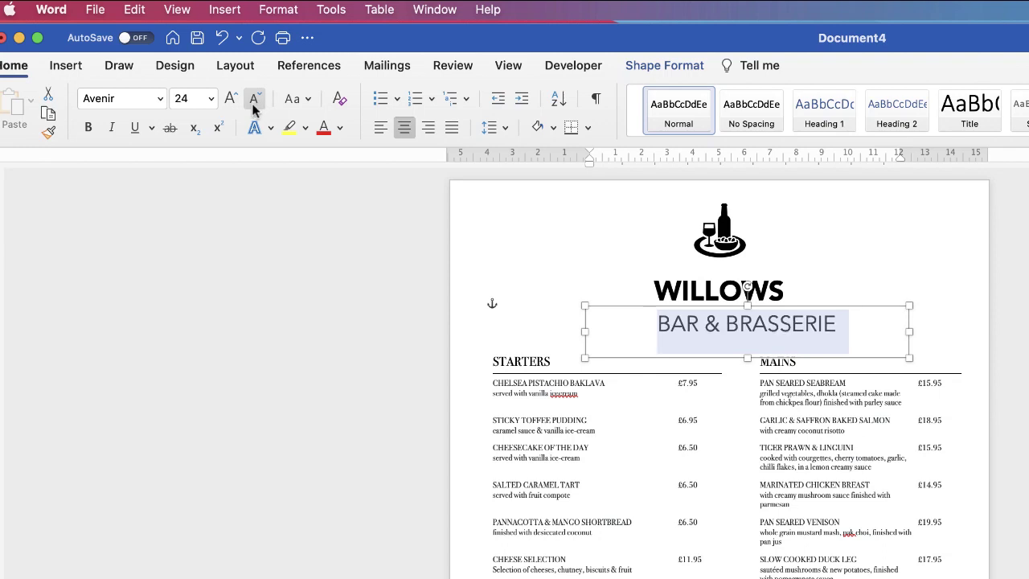
- Align the BAR & BRASSERIE text box to the page's horizontal centre and deselect it
click(648, 65)
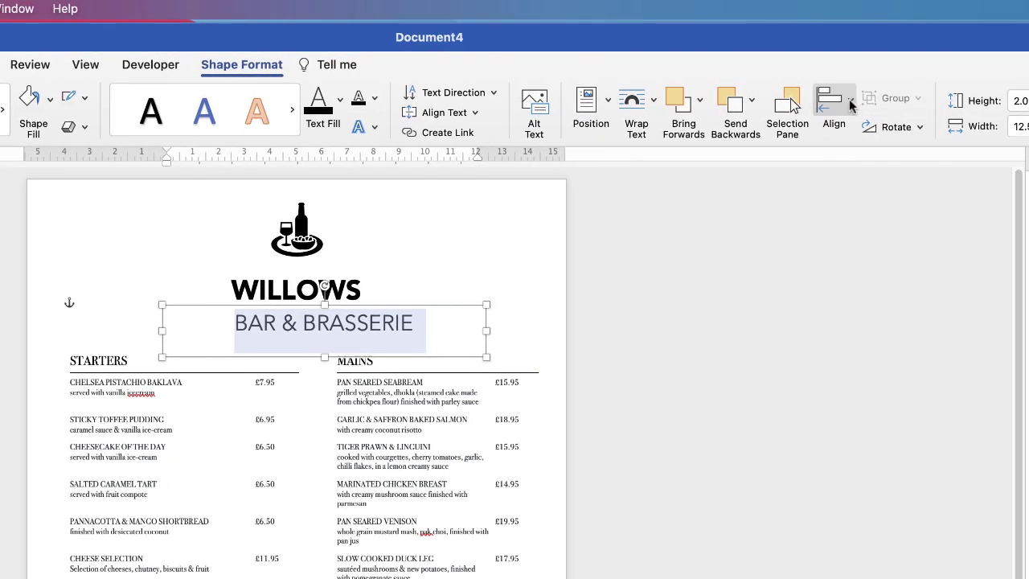
click(851, 103)
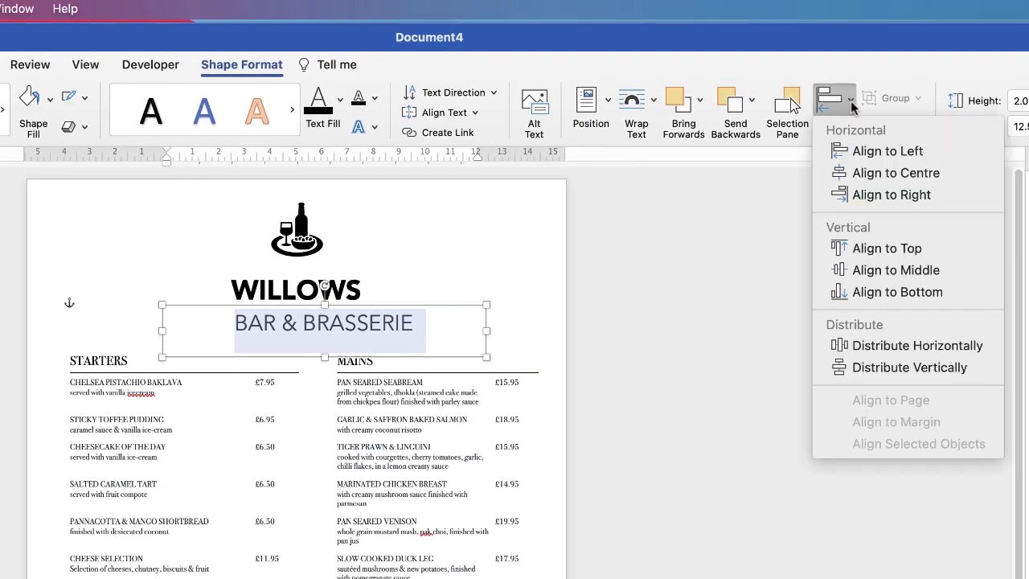
click(875, 173)
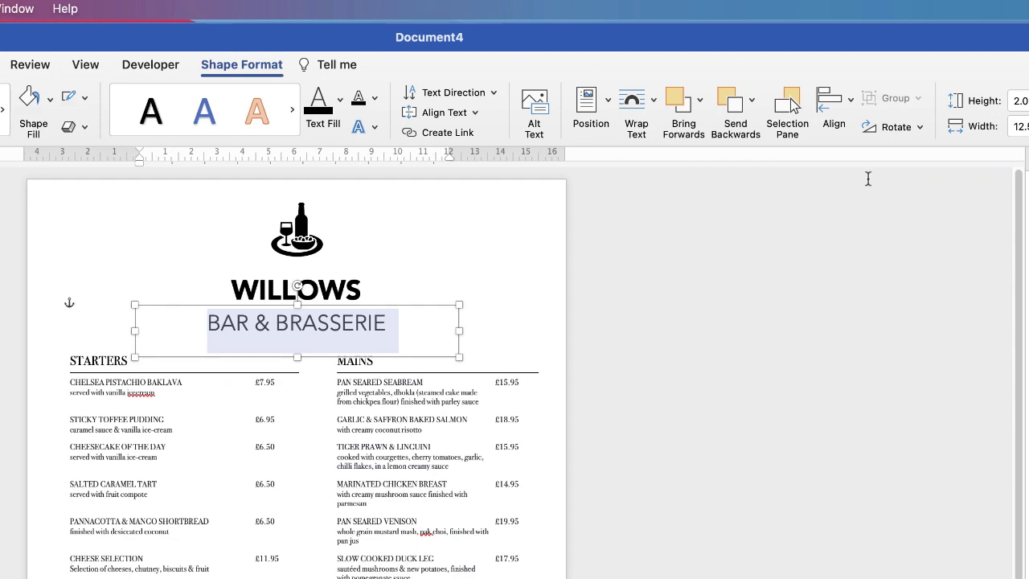
click(386, 235)
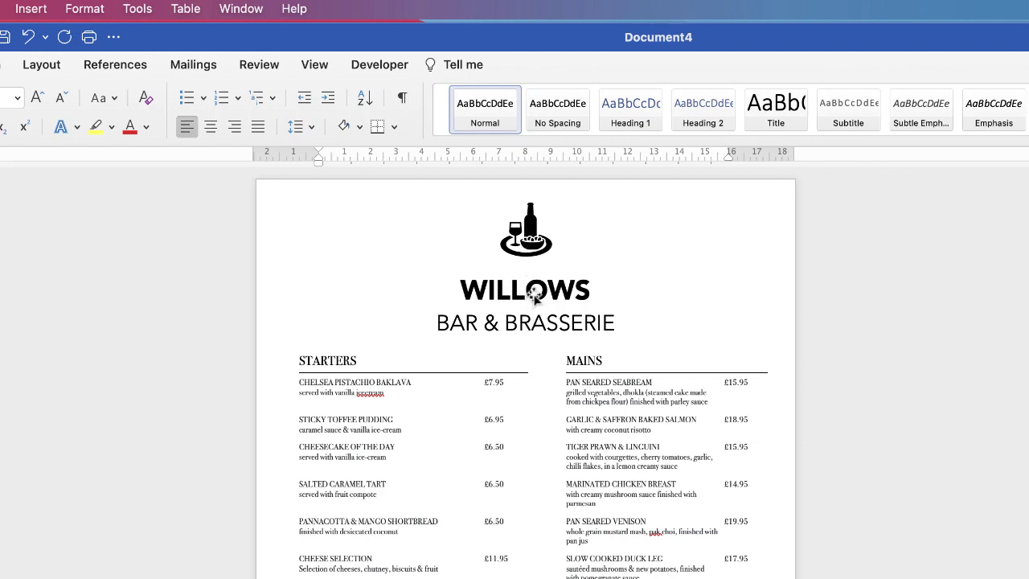
- Move the food-and-drink icon down closer to WILLOWS and nudge the BAR & BRASSERIE text box up until it sits directly beneath WILLOWS
click(532, 240)
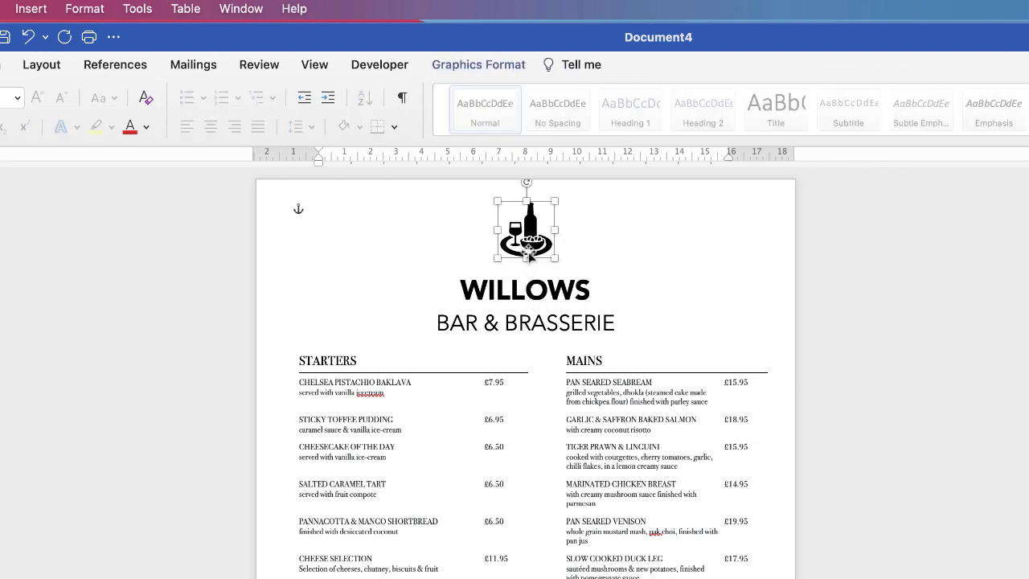
drag(529, 256, 533, 293)
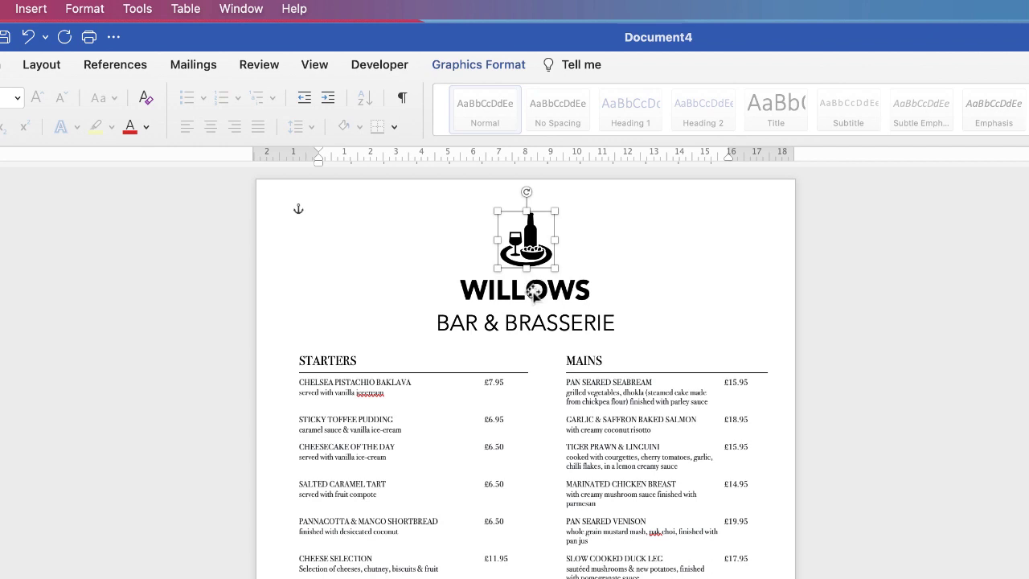
click(538, 334)
key(Up)
key(Up)
key(Up)
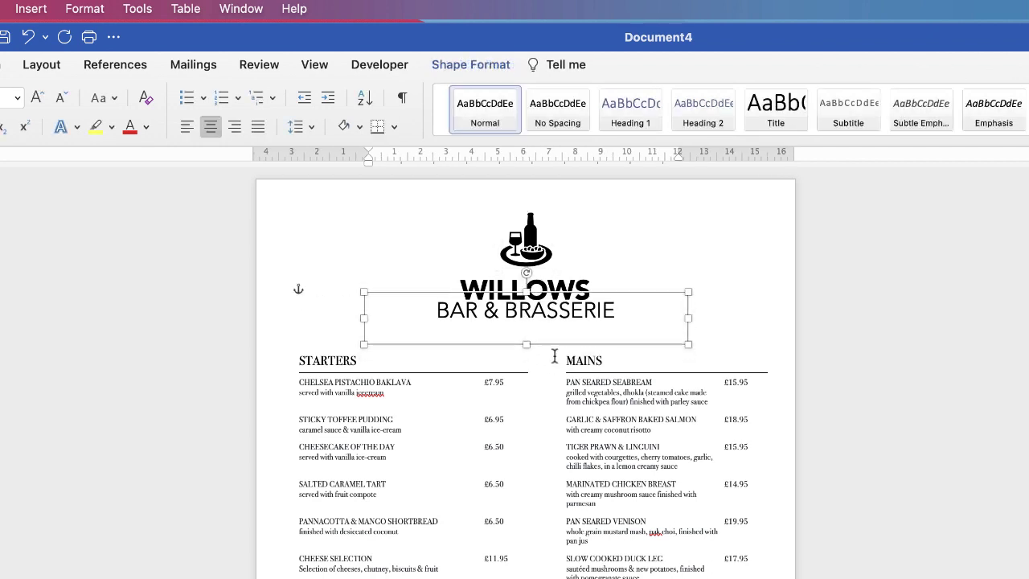
key(Escape)
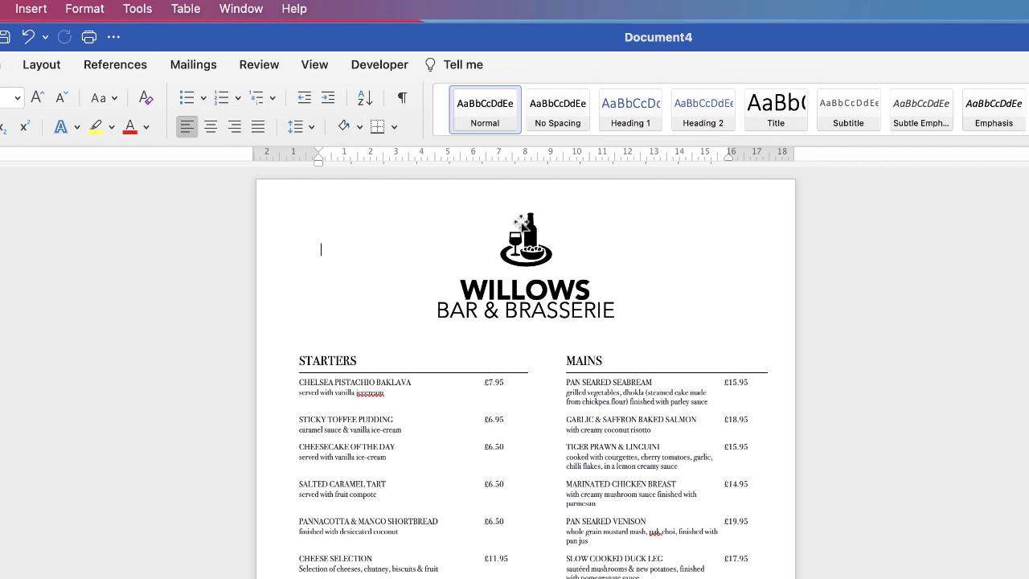
- Group the BAR & BRASSERIE text box, the WILLOWS text box and the icon into a single header object
click(550, 317)
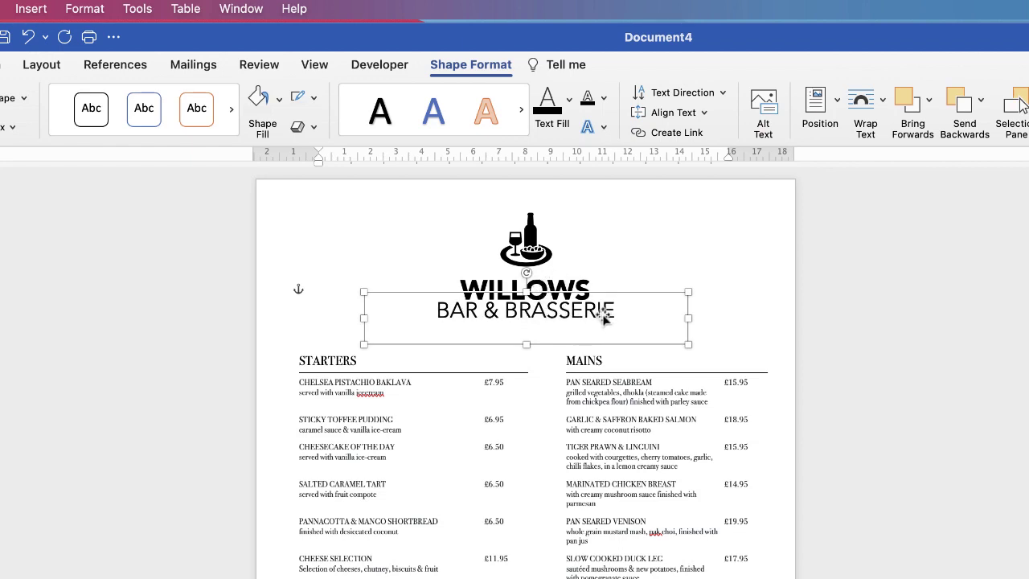
shift+click(558, 282)
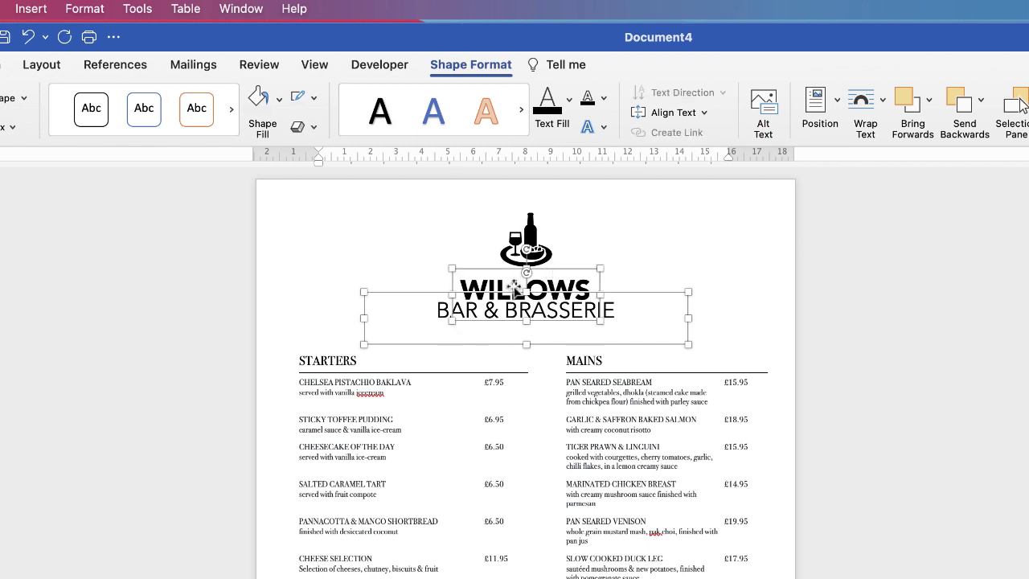
shift+click(530, 241)
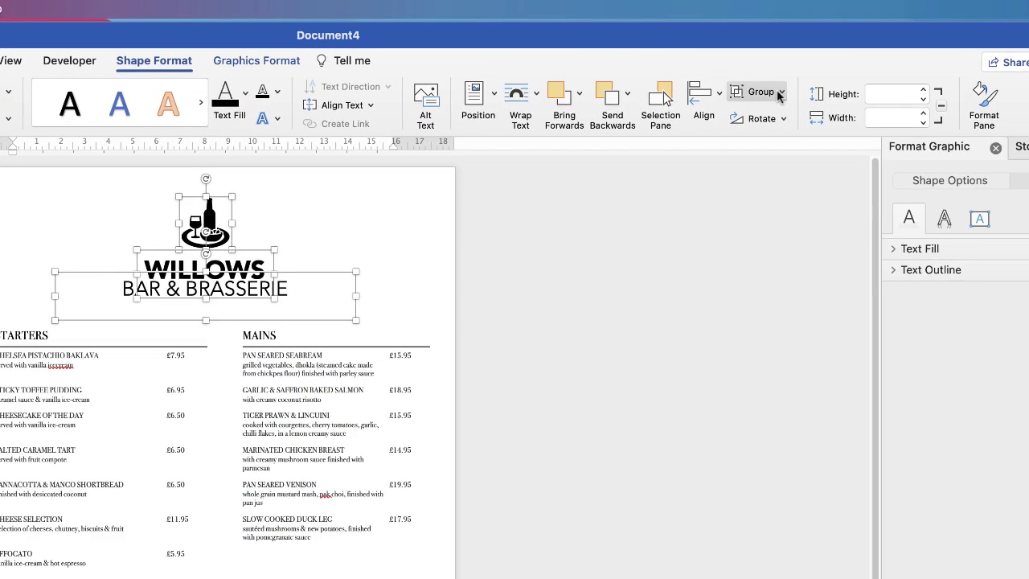
click(778, 95)
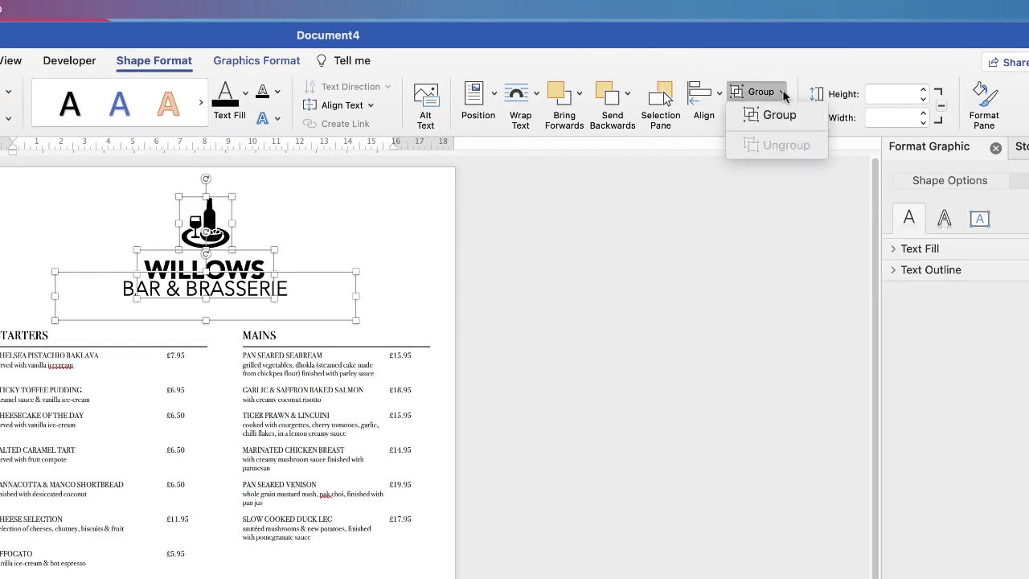
click(780, 111)
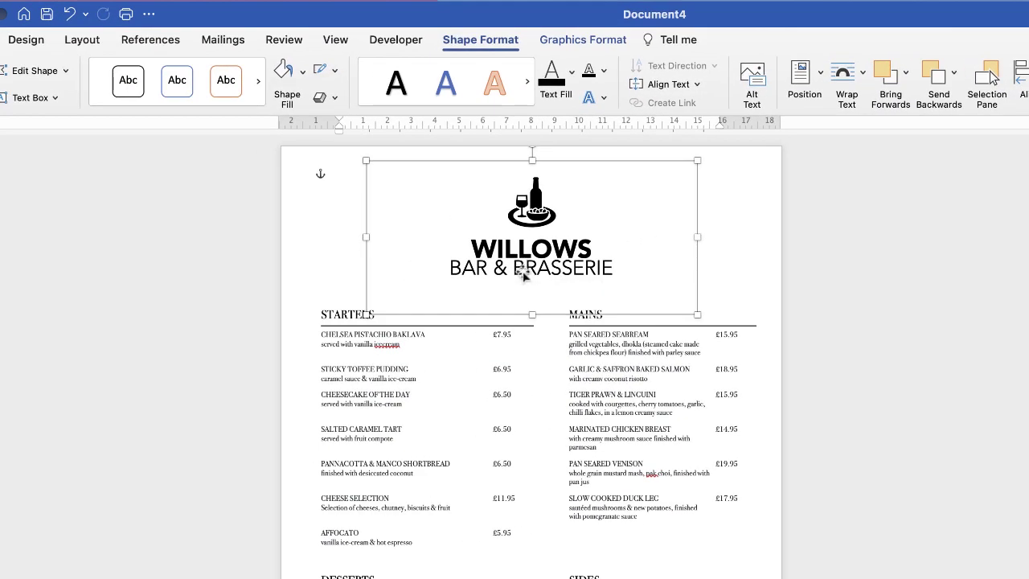
- Try moving the grouped header as one object, restore it to its centred position above the menu, and deselect it
drag(522, 273, 553, 271)
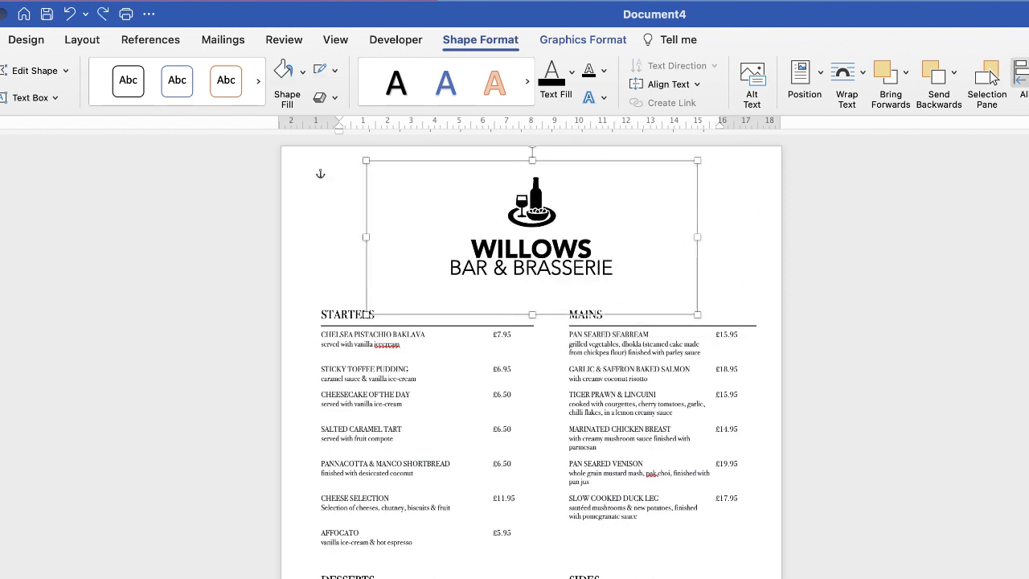
click(991, 73)
key(Escape)
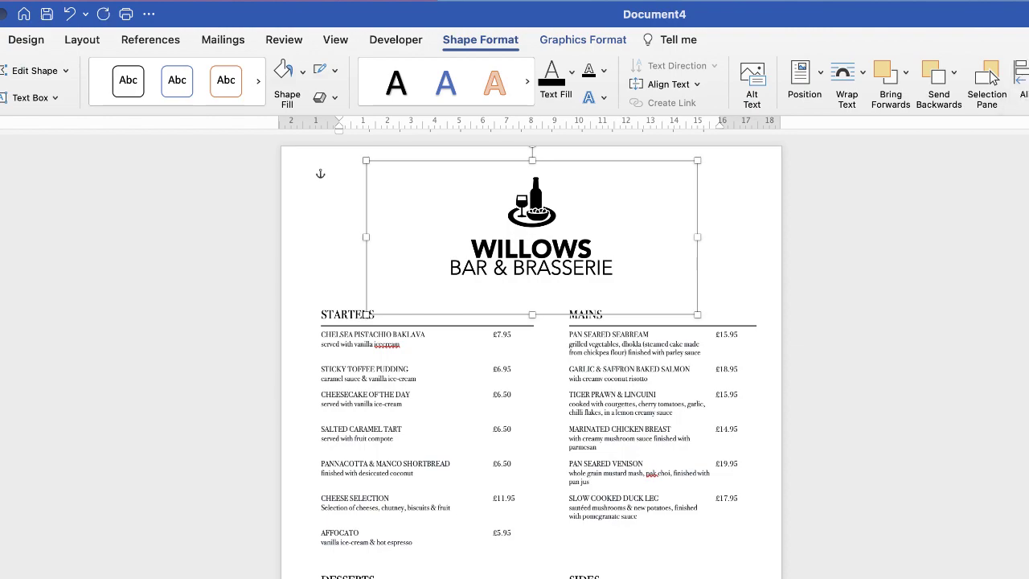
click(740, 213)
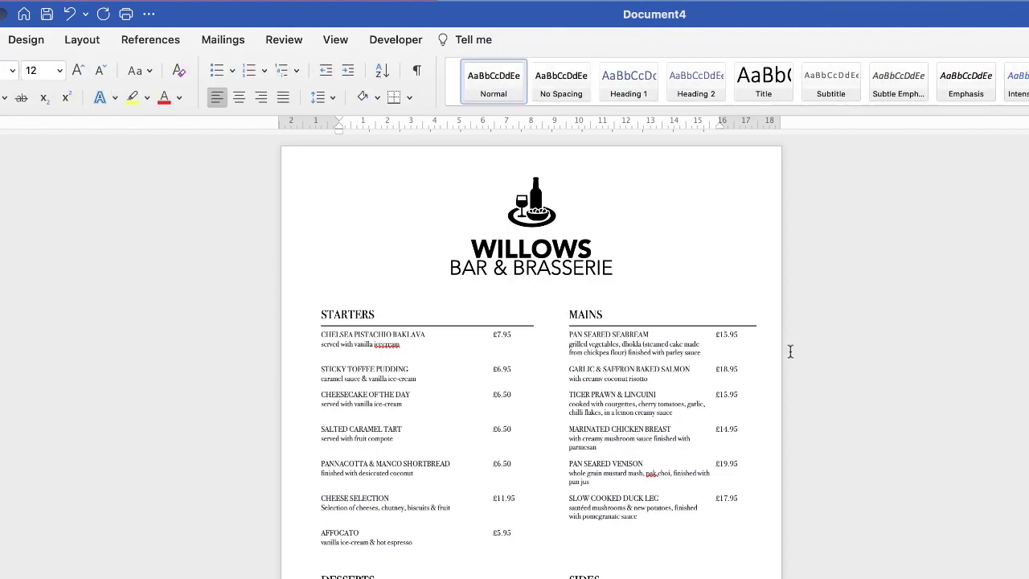